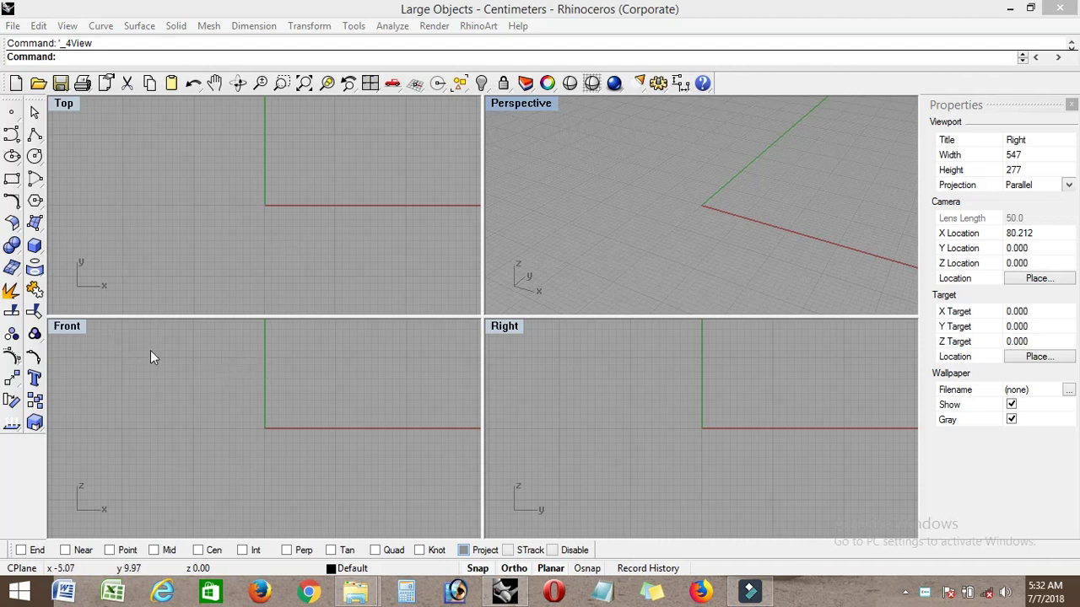
Step: Maximize the Front viewport so it fills the whole modelling area
{"action": "double_click", "coordinate": [73, 326]}
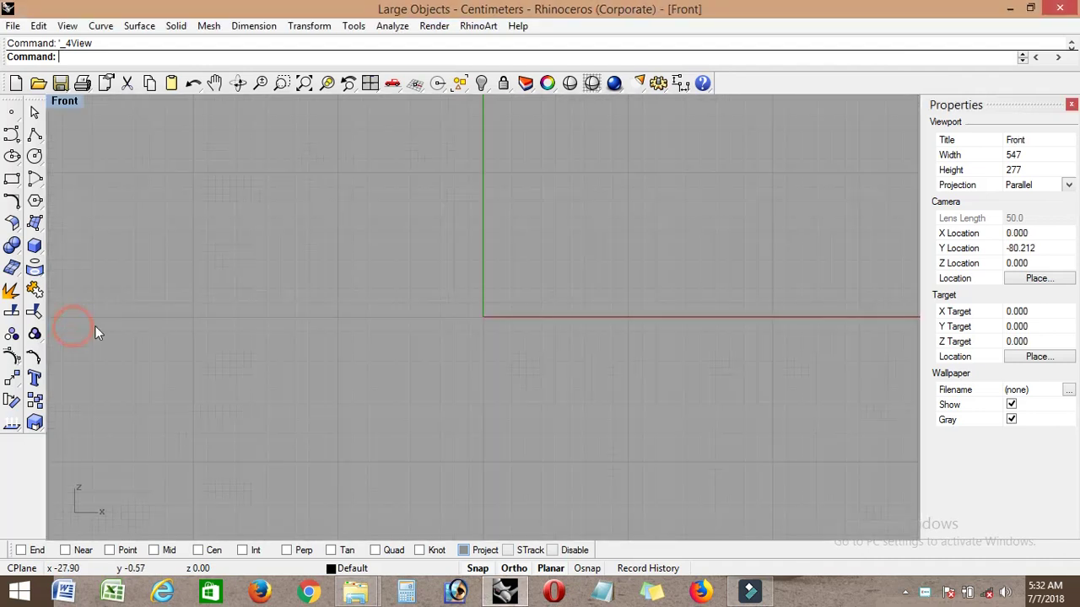
Step: Sketch the half-diamond profile polyline: flat top, two slanted facets, and tip on the vertical axis
{"action": "left_click", "coordinate": [36, 139]}
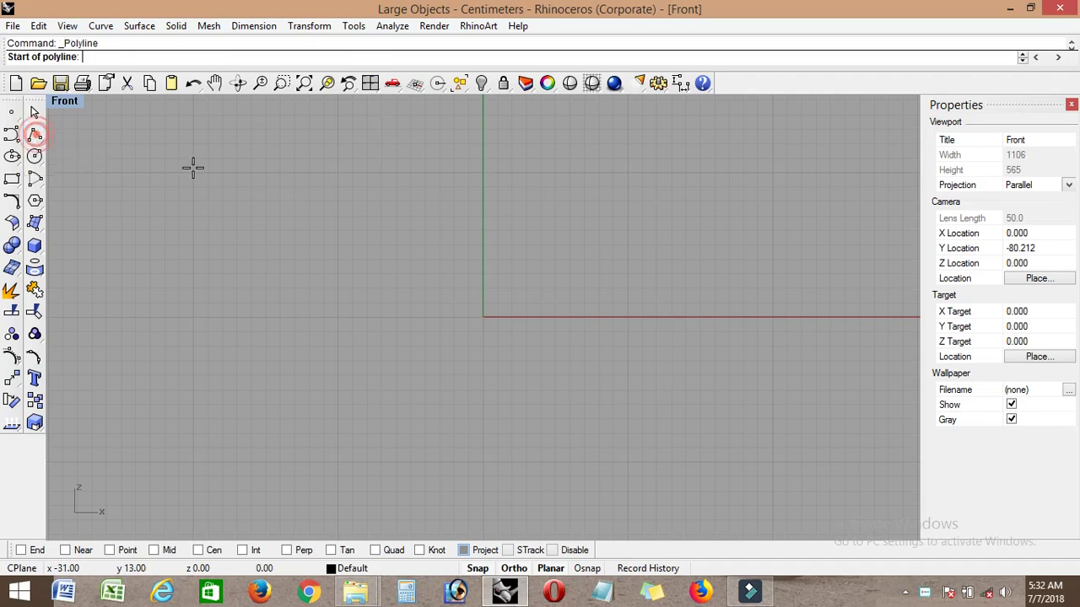
{"action": "left_click", "coordinate": [477, 175]}
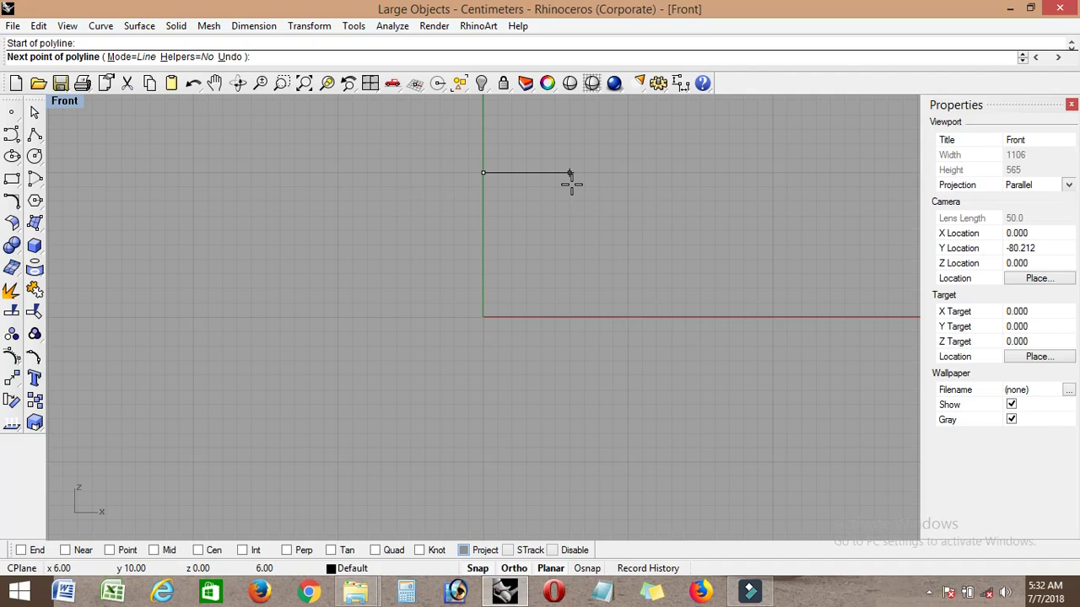
{"action": "left_click", "coordinate": [571, 183]}
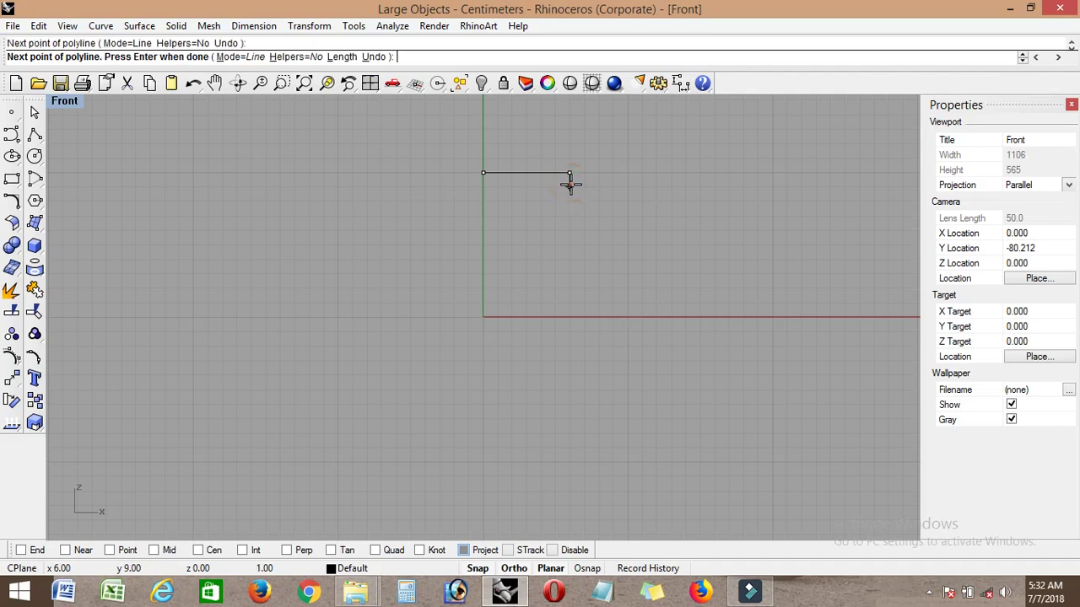
{"action": "left_click", "coordinate": [521, 572]}
{"action": "left_click", "coordinate": [610, 198]}
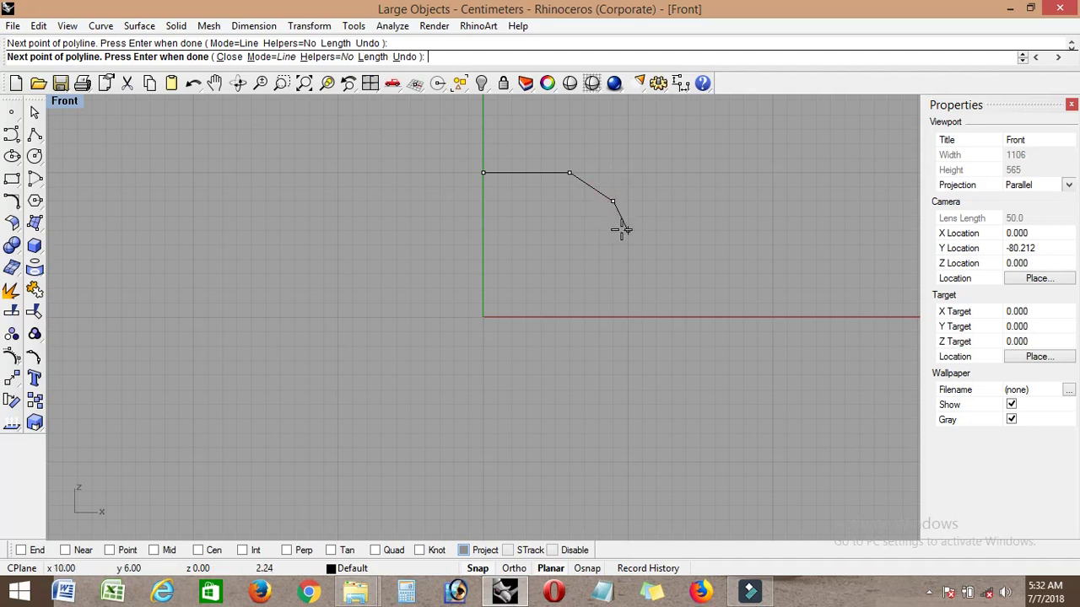
{"action": "left_click", "coordinate": [626, 229]}
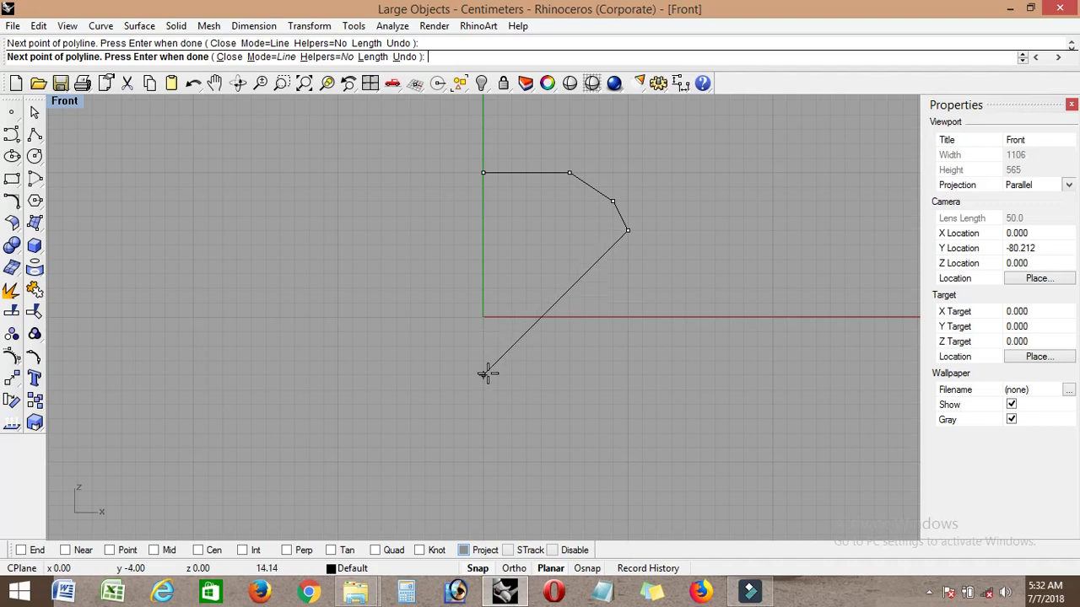
{"action": "left_click", "coordinate": [486, 373]}
Step: Finish the profile polyline and switch the Front view to Wireframe display
{"action": "key", "text": "Escape"}
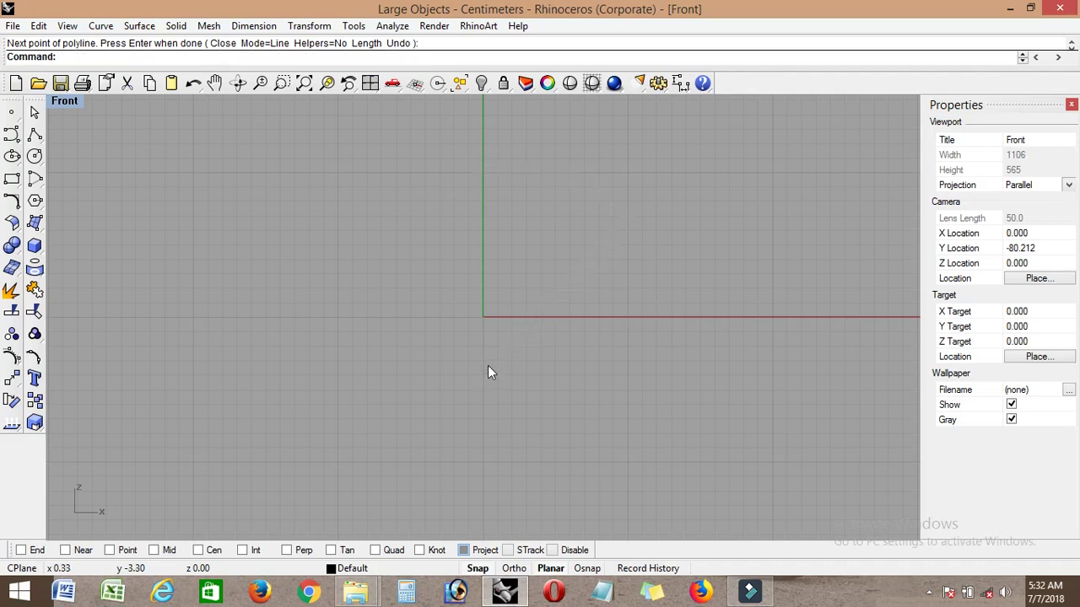
{"action": "left_click", "coordinate": [64, 100]}
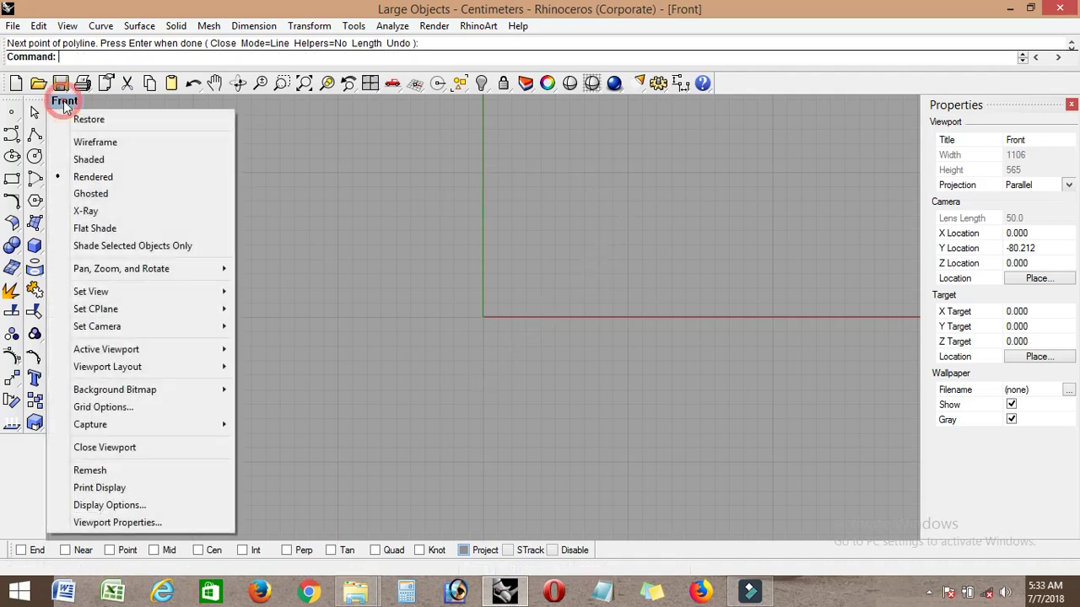
{"action": "left_click", "coordinate": [108, 145]}
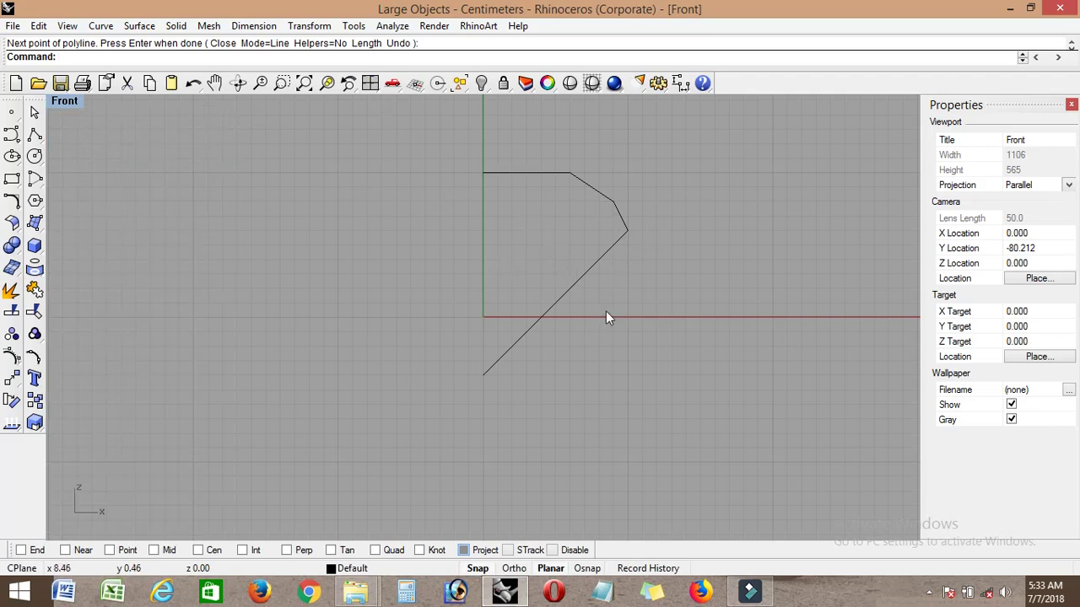
{"action": "scroll", "coordinate": [620, 201], "scroll_direction": "up", "scroll_amount": 1}
Step: Show the profile's control points, nudge the upper facet corner, then hide the points
{"action": "right_click", "coordinate": [615, 208]}
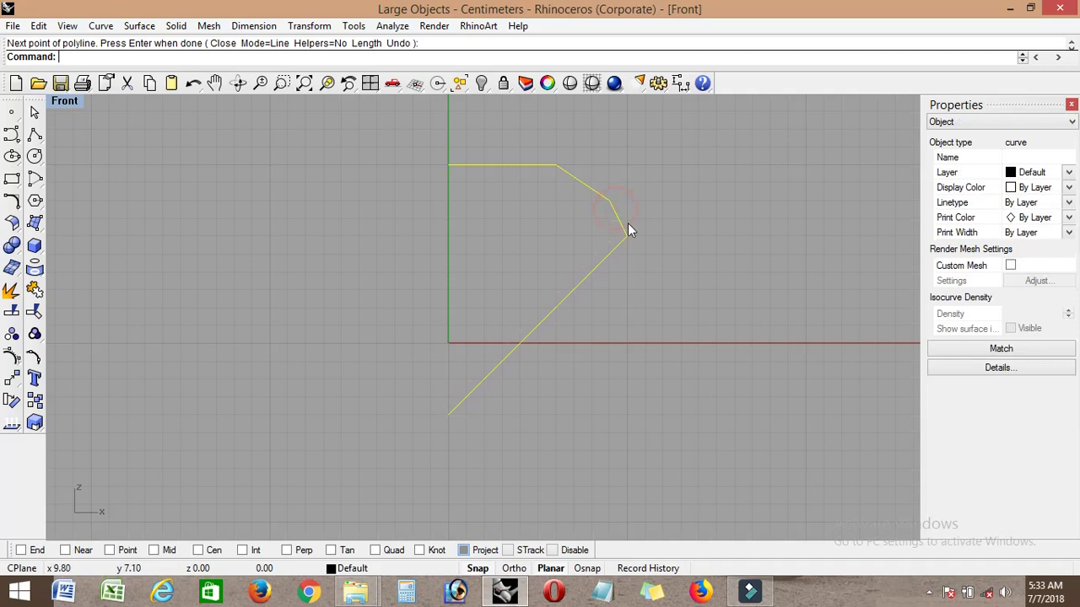
{"action": "left_click", "coordinate": [12, 358]}
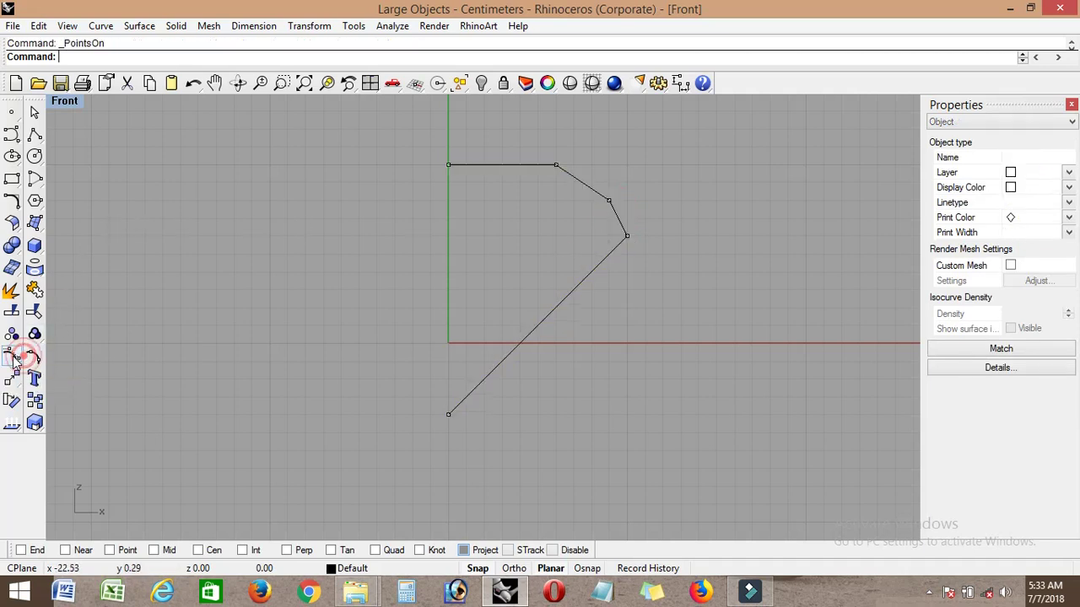
{"action": "scroll", "coordinate": [649, 207], "scroll_direction": "up", "scroll_amount": 1}
{"action": "scroll", "coordinate": [620, 196], "scroll_direction": "up", "scroll_amount": 1}
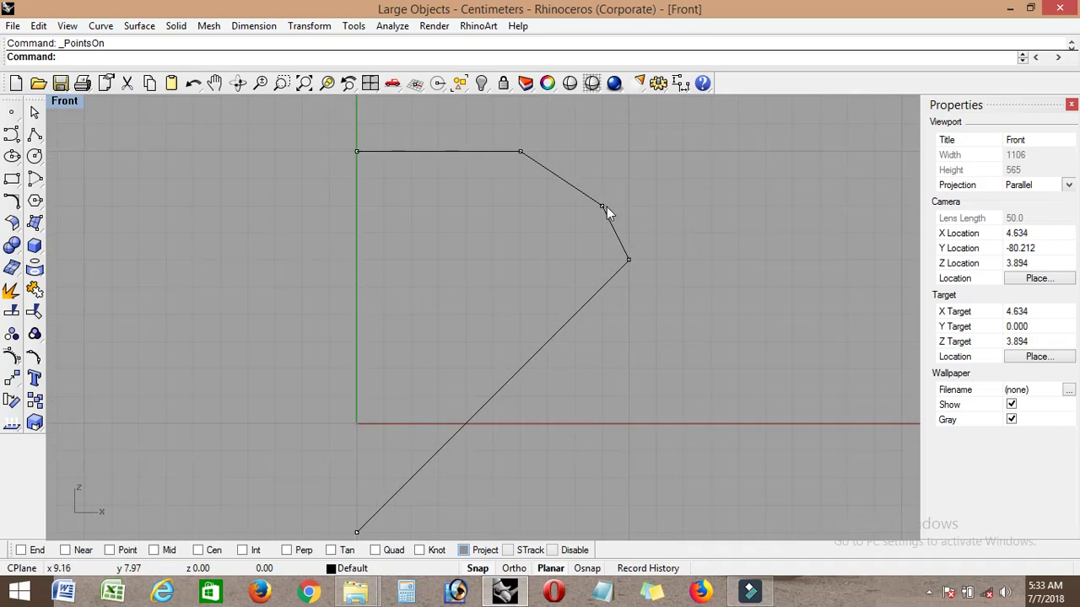
{"action": "left_click", "coordinate": [604, 203]}
{"action": "mouse_move", "coordinate": [603, 208]}
{"action": "left_mouse_down"}
{"action": "mouse_move", "coordinate": [604, 180]}
{"action": "mouse_move", "coordinate": [603, 207]}
{"action": "left_mouse_up"}
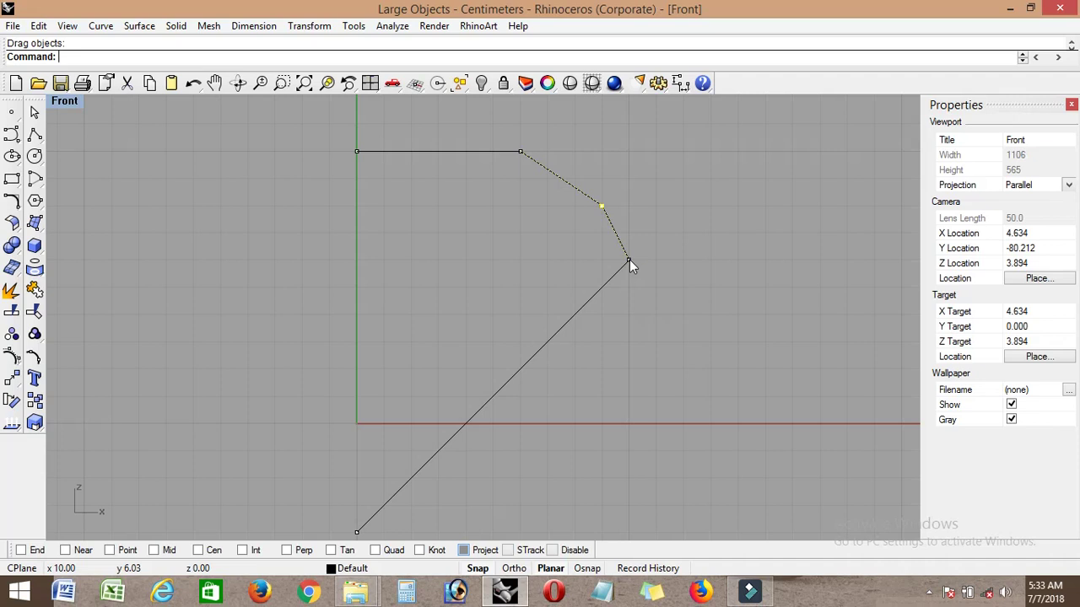
{"action": "left_click_drag", "start_coordinate": [630, 260], "coordinate": [627, 265]}
{"action": "scroll", "coordinate": [489, 223], "scroll_direction": "down", "scroll_amount": 3}
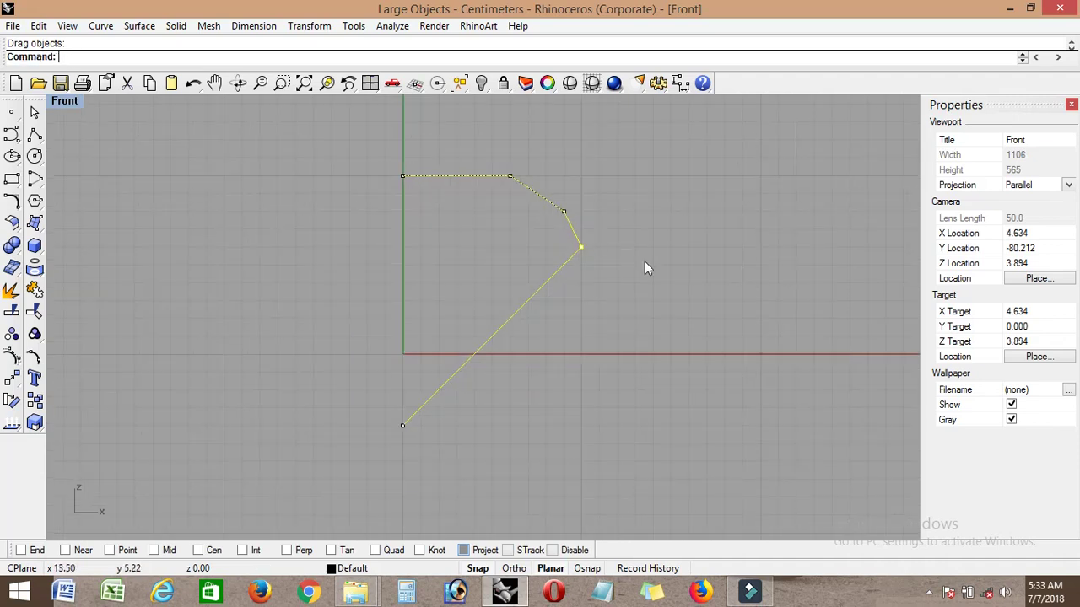
{"action": "left_click", "coordinate": [34, 112]}
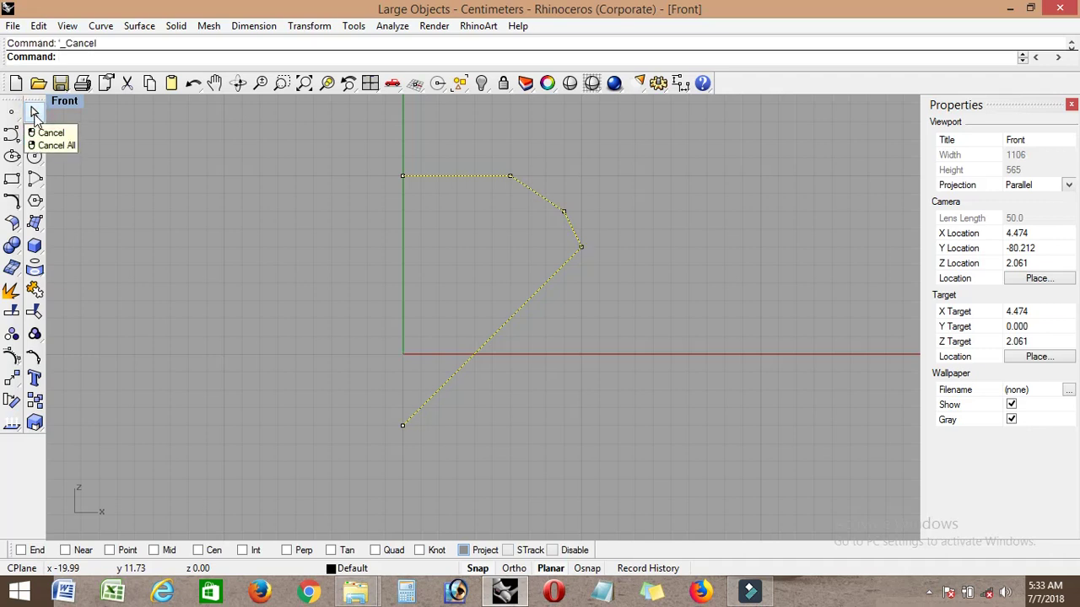
{"action": "left_click", "coordinate": [34, 112]}
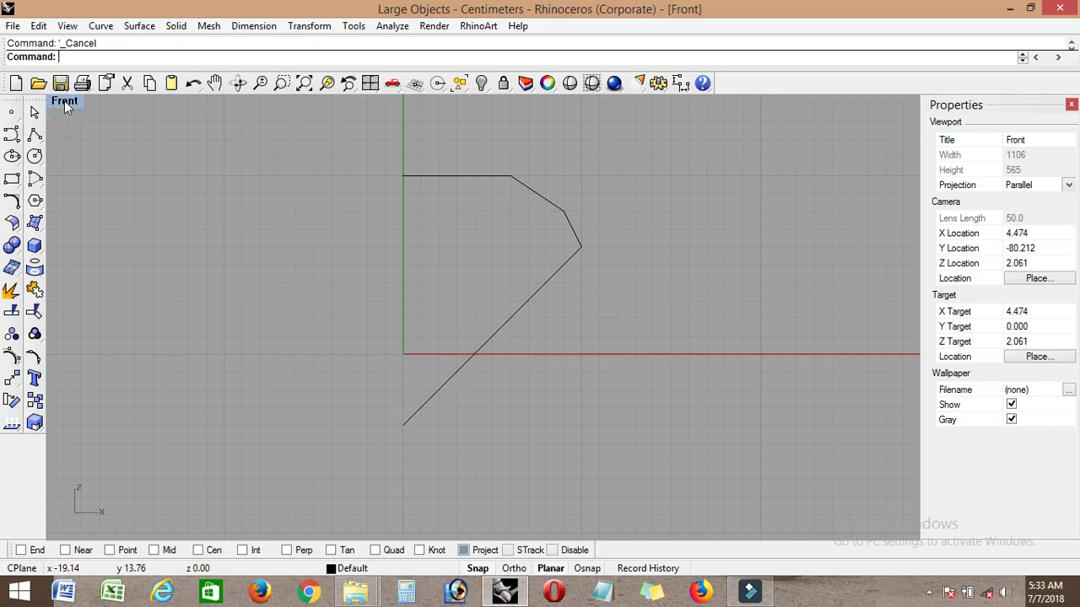
Step: Restore the four views and draw a 12-sided polygon centred on the origin in Top
{"action": "double_click", "coordinate": [66, 102]}
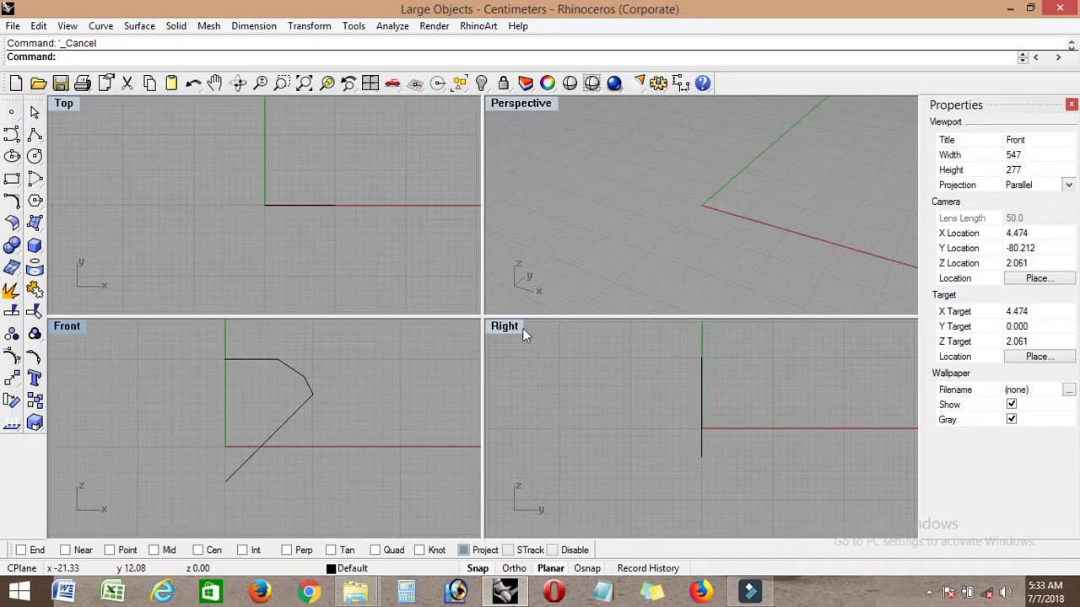
{"action": "scroll", "coordinate": [268, 208], "scroll_direction": "up", "scroll_amount": 2}
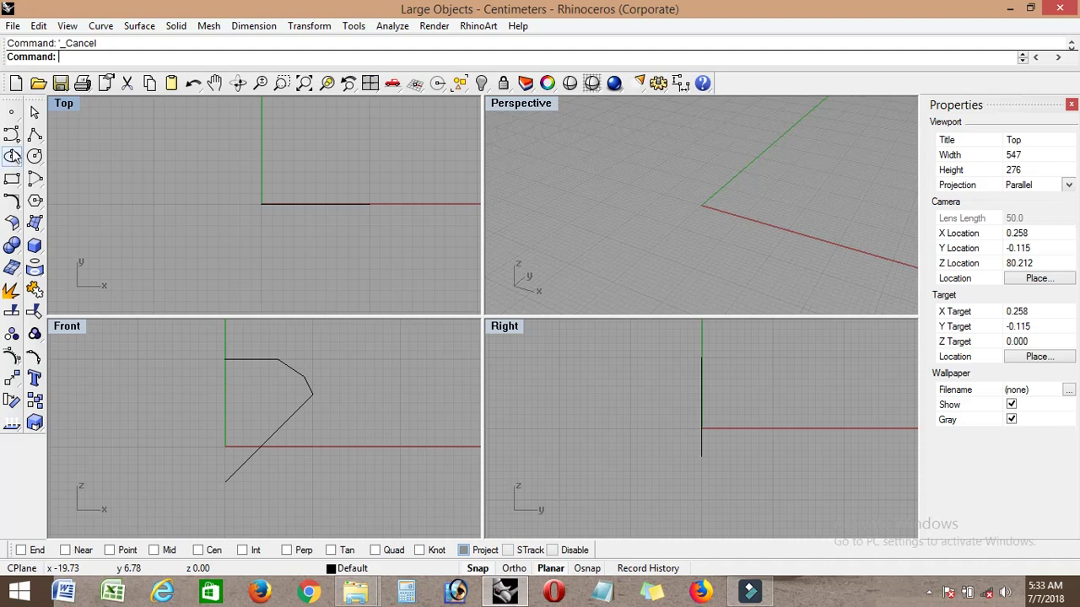
{"action": "left_click", "coordinate": [35, 202]}
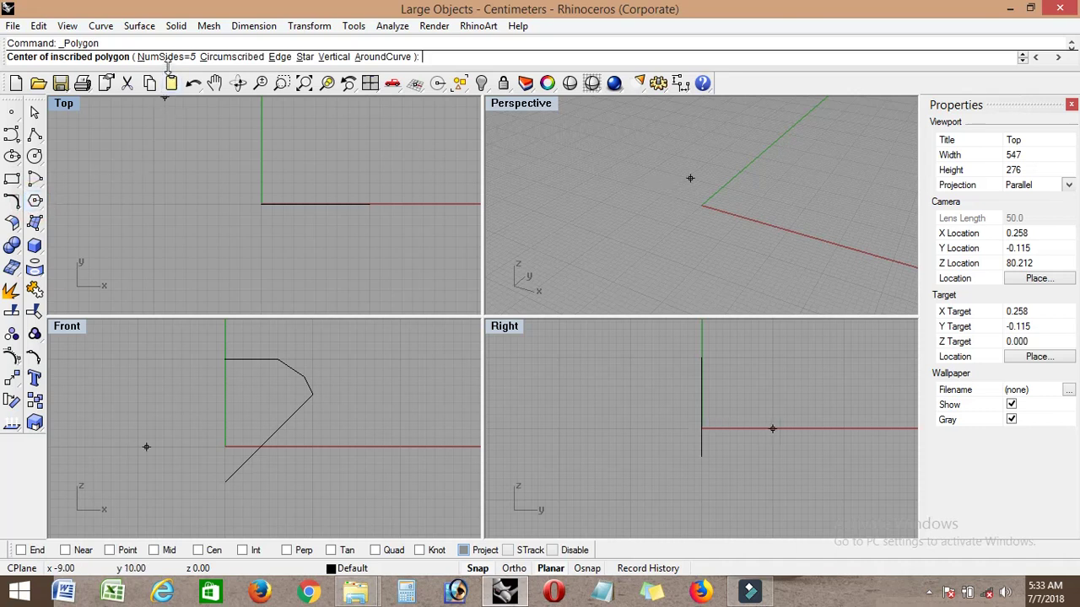
{"action": "left_click", "coordinate": [167, 57]}
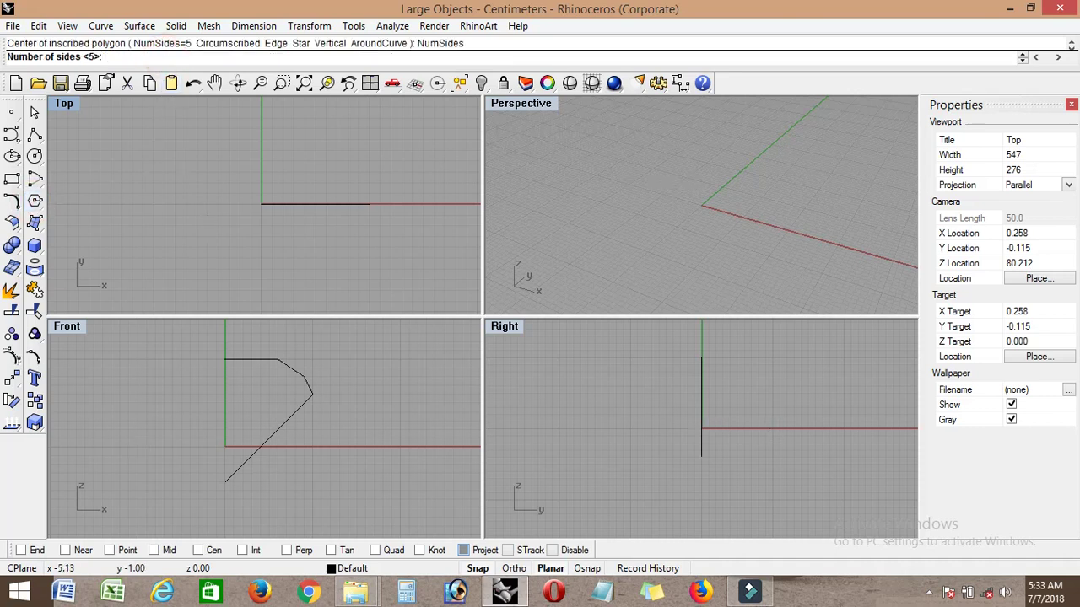
{"action": "type", "text": "12"}
{"action": "key", "text": "Return"}
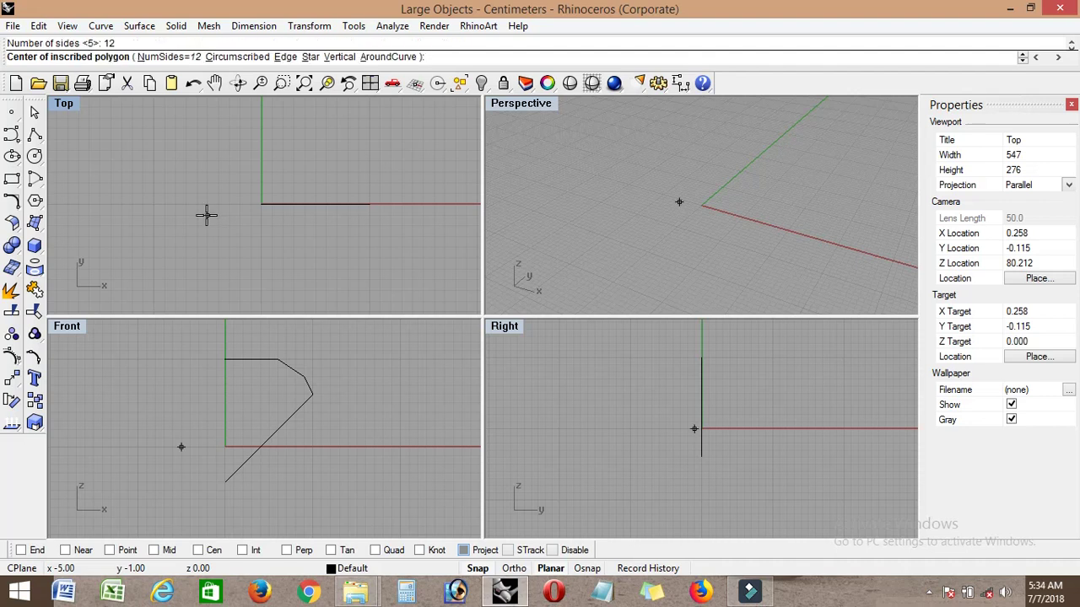
{"action": "left_click", "coordinate": [261, 205]}
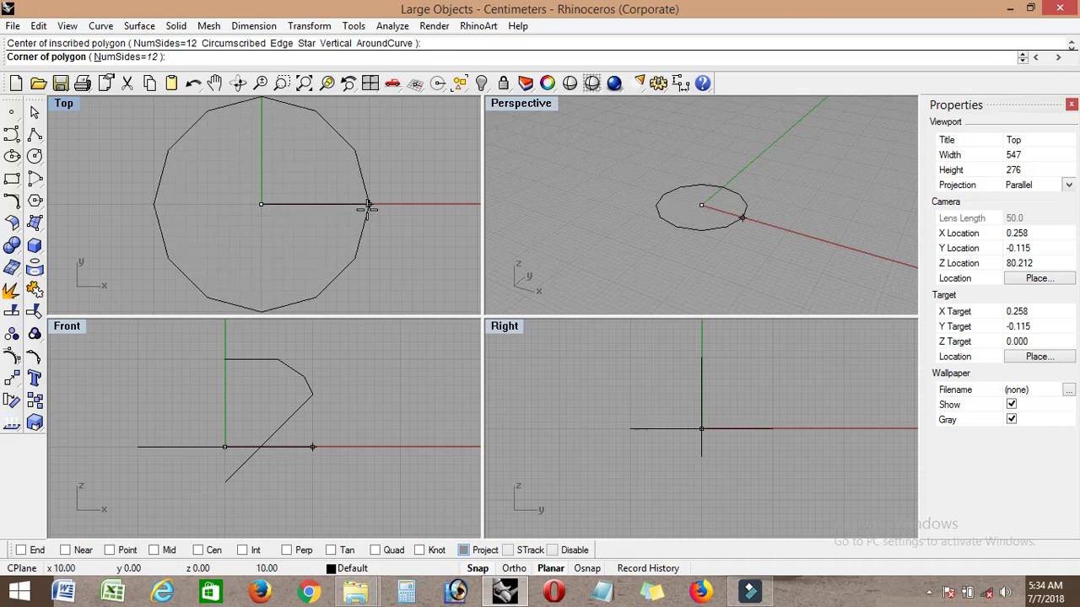
{"action": "left_click", "coordinate": [368, 205]}
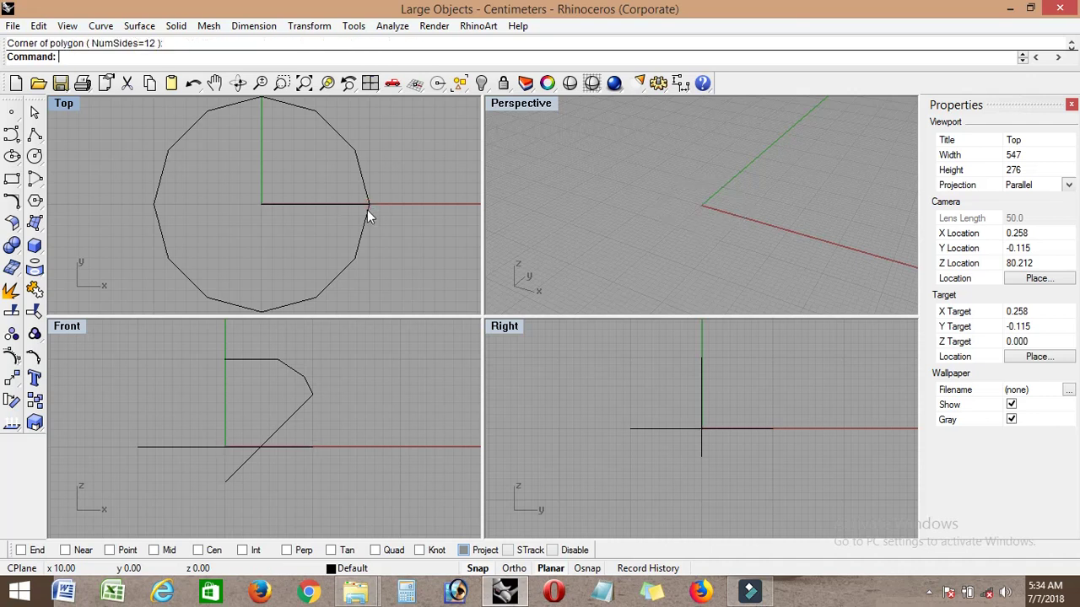
Step: Select the diamond profile curve and make the Front view active
{"action": "left_click", "coordinate": [316, 207]}
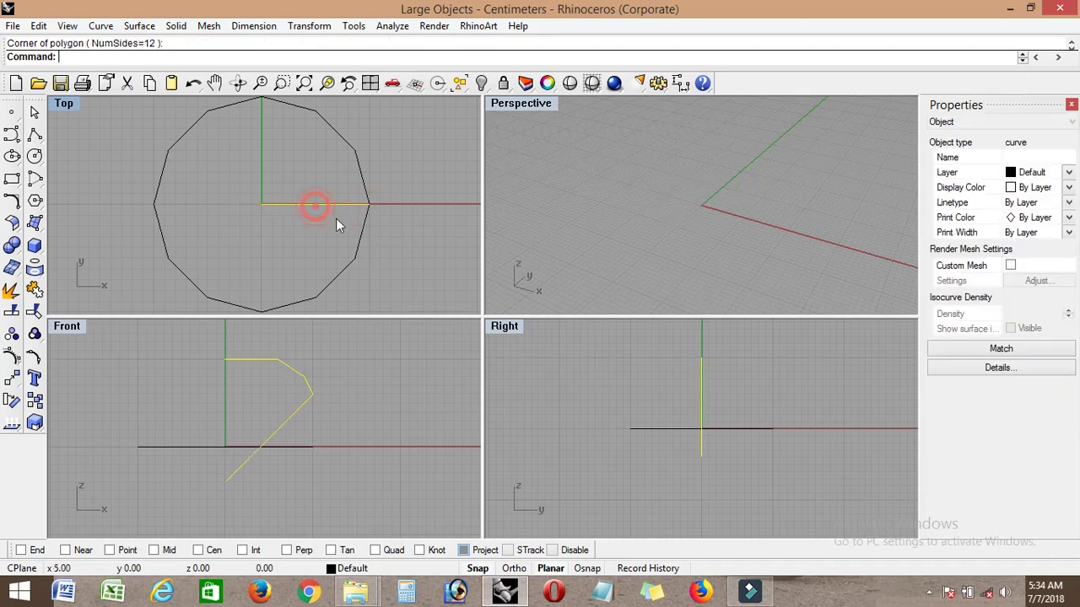
{"action": "left_click", "coordinate": [362, 225]}
{"action": "left_click", "coordinate": [325, 205]}
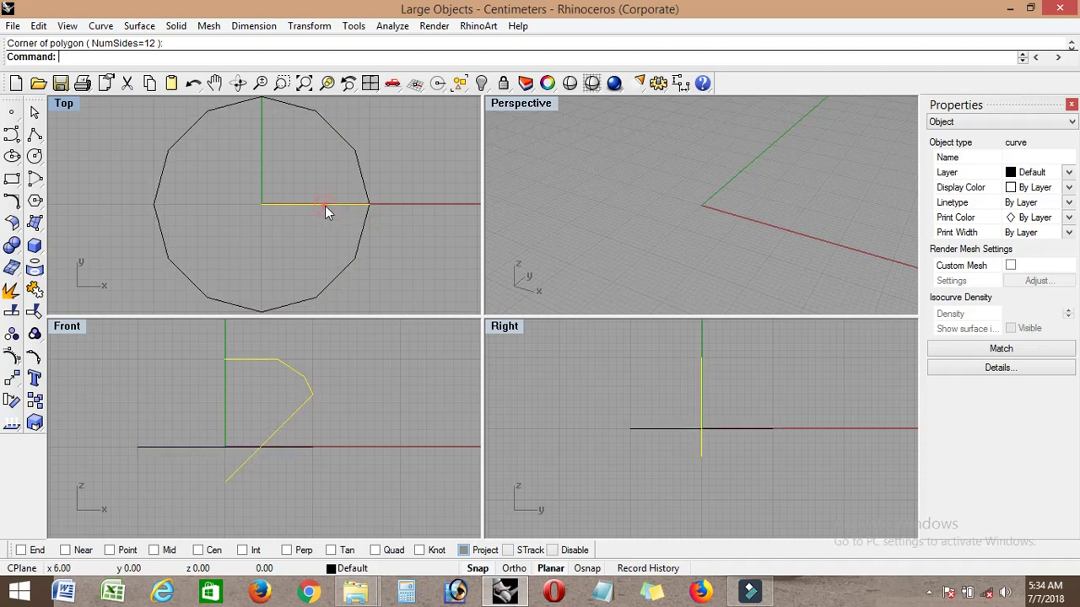
{"action": "left_click", "coordinate": [291, 418]}
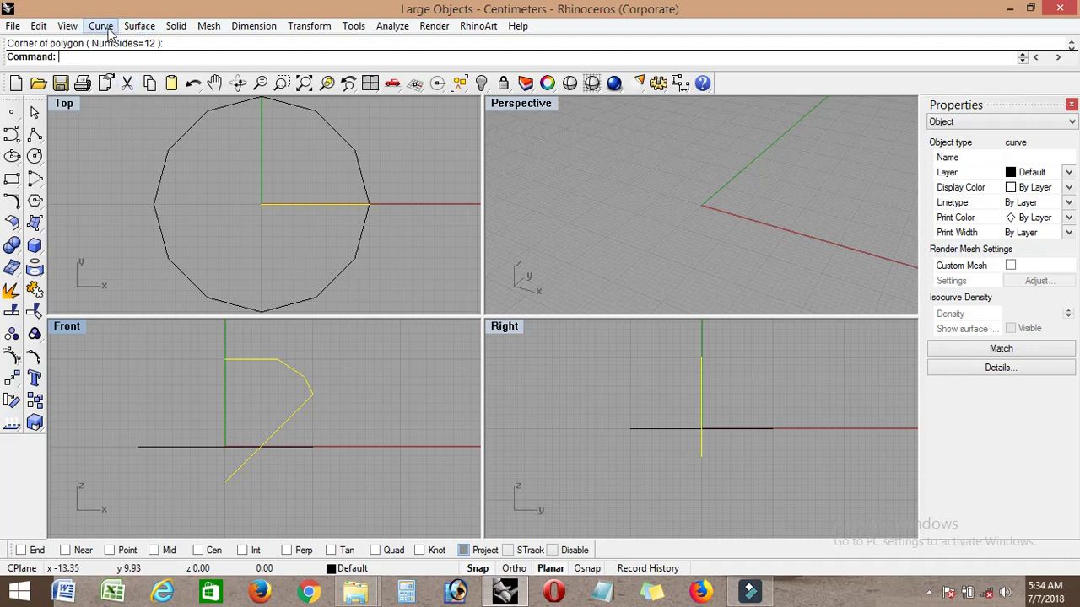
Step: Rail-revolve the profile along the 12-sided polygon about a vertical axis from the origin
{"action": "left_click", "coordinate": [151, 26]}
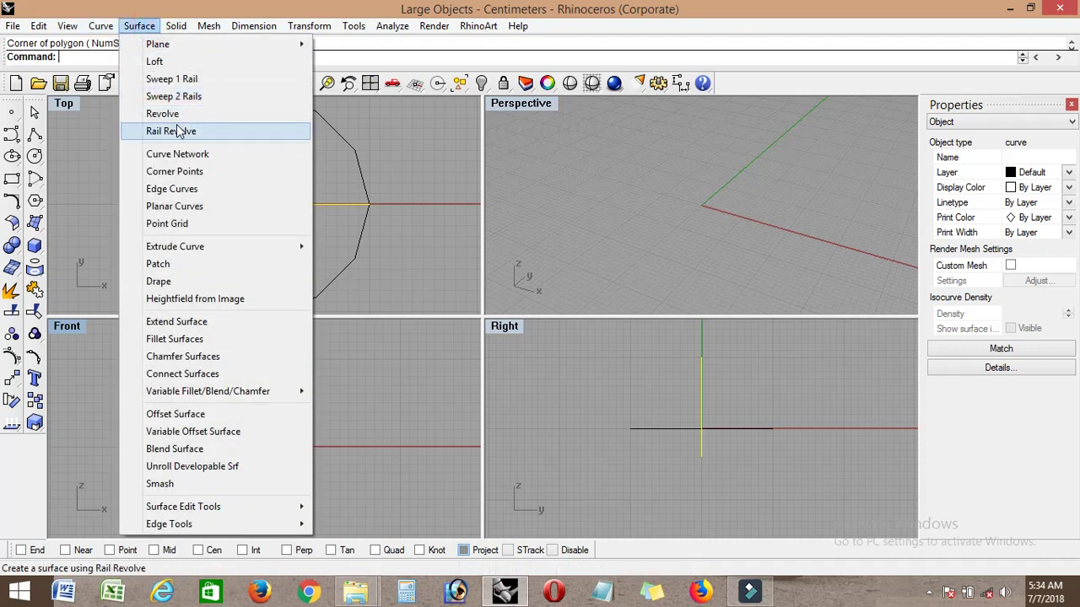
{"action": "left_click", "coordinate": [179, 132]}
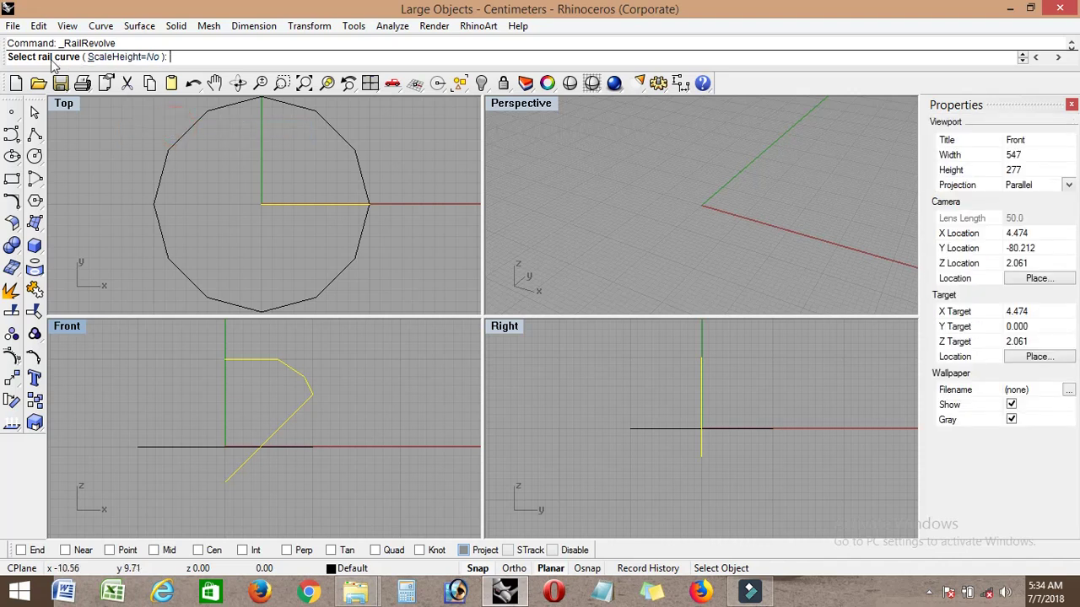
{"action": "left_click", "coordinate": [173, 149]}
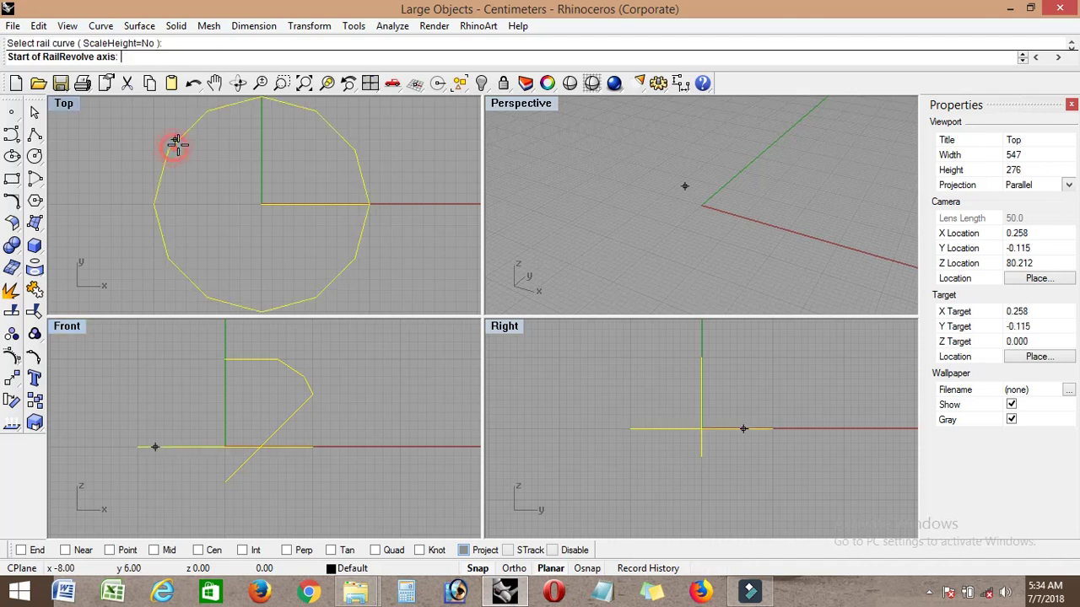
{"action": "left_click", "coordinate": [260, 205]}
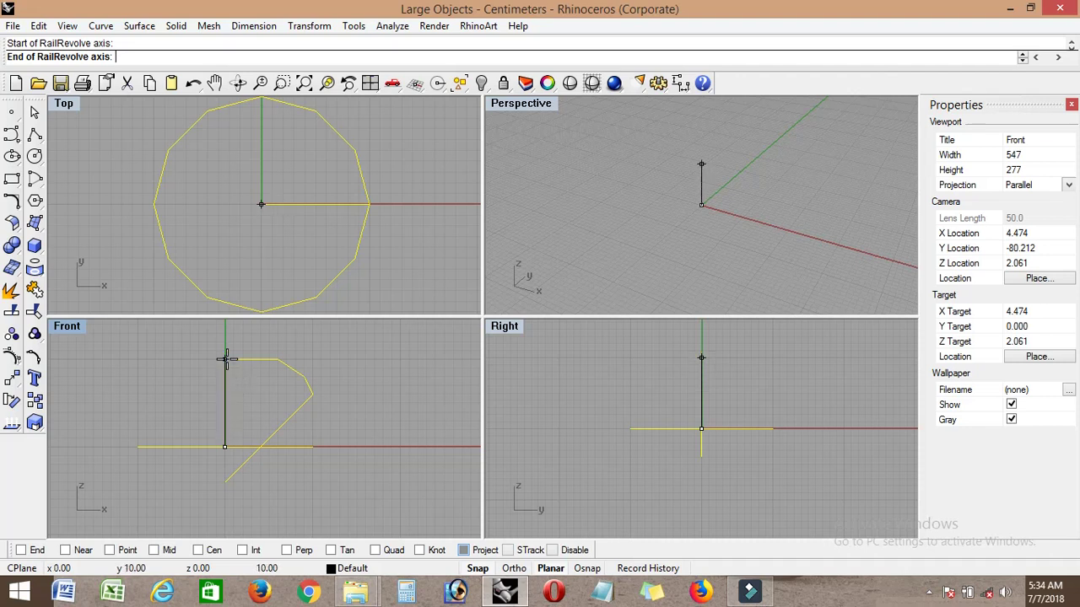
{"action": "left_click", "coordinate": [510, 572]}
{"action": "scroll", "coordinate": [263, 479], "scroll_direction": "down", "scroll_amount": 2}
{"action": "scroll", "coordinate": [241, 412], "scroll_direction": "up", "scroll_amount": 1}
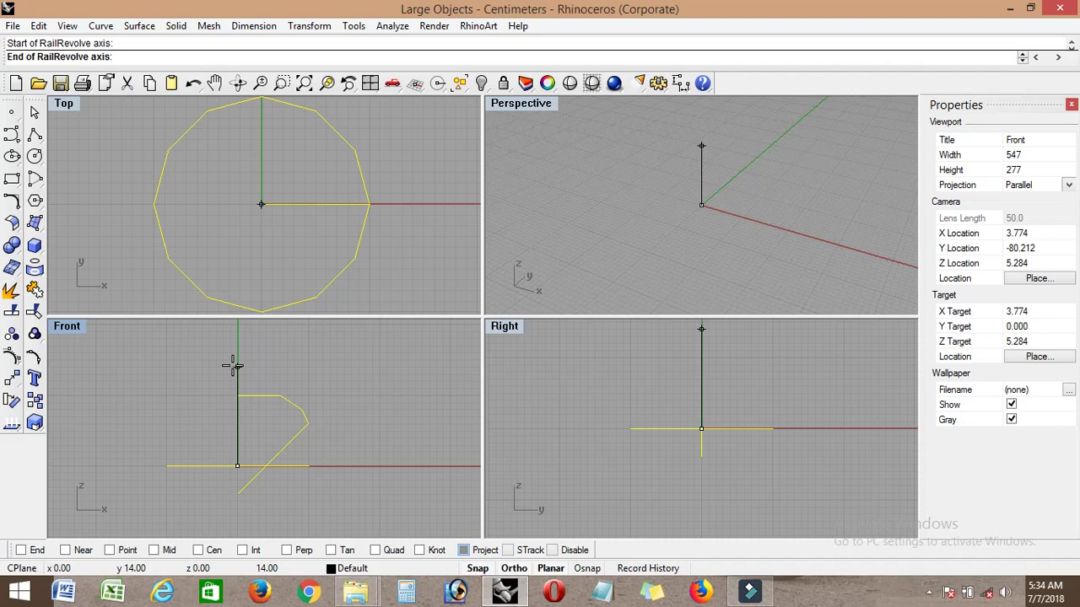
{"action": "left_click", "coordinate": [234, 366]}
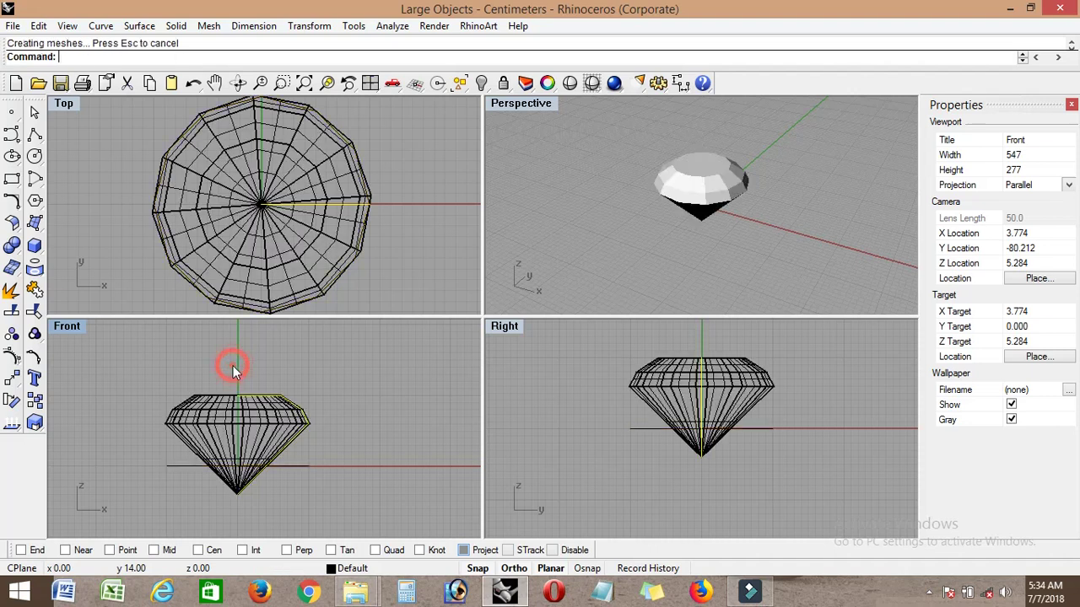
Step: Orbit the Perspective view, select the gem, and open the Properties page list
{"action": "mouse_move", "coordinate": [684, 245]}
{"action": "right_mouse_down"}
{"action": "mouse_move", "coordinate": [732, 192]}
{"action": "mouse_move", "coordinate": [677, 265]}
{"action": "mouse_move", "coordinate": [814, 241]}
{"action": "mouse_move", "coordinate": [814, 176]}
{"action": "mouse_move", "coordinate": [724, 139]}
{"action": "right_mouse_up"}
{"action": "mouse_move", "coordinate": [752, 237]}
{"action": "right_mouse_down"}
{"action": "mouse_move", "coordinate": [687, 228]}
{"action": "mouse_move", "coordinate": [754, 166]}
{"action": "mouse_move", "coordinate": [697, 226]}
{"action": "mouse_move", "coordinate": [813, 164]}
{"action": "mouse_move", "coordinate": [727, 221]}
{"action": "mouse_move", "coordinate": [699, 224]}
{"action": "right_mouse_up"}
{"action": "mouse_move", "coordinate": [767, 186]}
{"action": "right_mouse_down"}
{"action": "mouse_move", "coordinate": [684, 242]}
{"action": "mouse_move", "coordinate": [728, 179]}
{"action": "mouse_move", "coordinate": [779, 246]}
{"action": "right_mouse_up"}
{"action": "mouse_move", "coordinate": [699, 216]}
{"action": "right_mouse_down"}
{"action": "mouse_move", "coordinate": [632, 248]}
{"action": "mouse_move", "coordinate": [754, 217]}
{"action": "mouse_move", "coordinate": [713, 211]}
{"action": "right_mouse_up"}
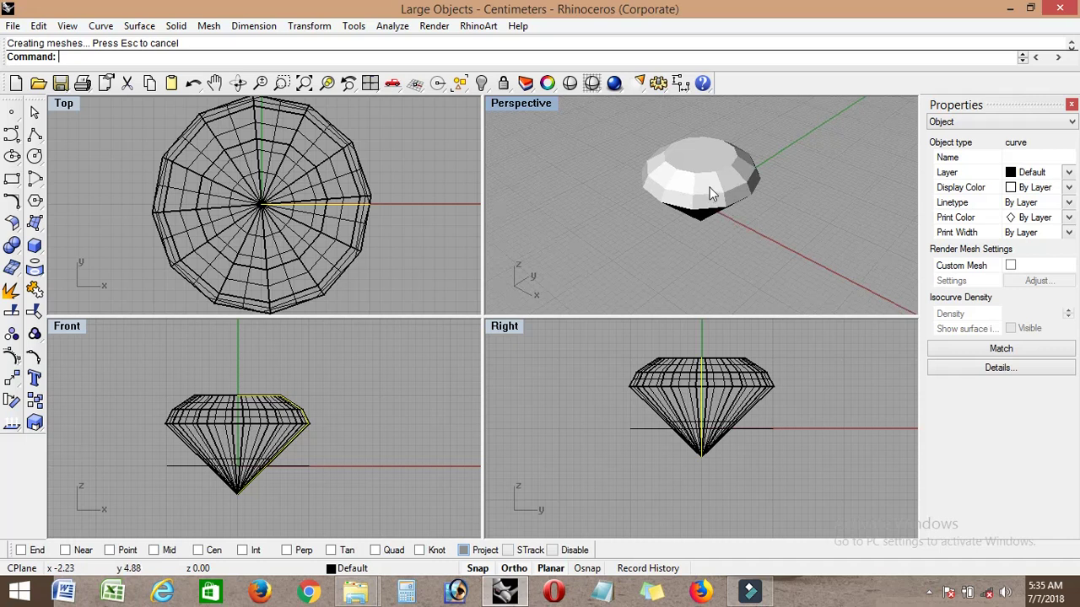
{"action": "left_click", "coordinate": [710, 185]}
{"action": "left_click", "coordinate": [966, 122]}
Step: Give the gem its own Basic material and choose the arches image as its environment map
{"action": "left_click", "coordinate": [960, 146]}
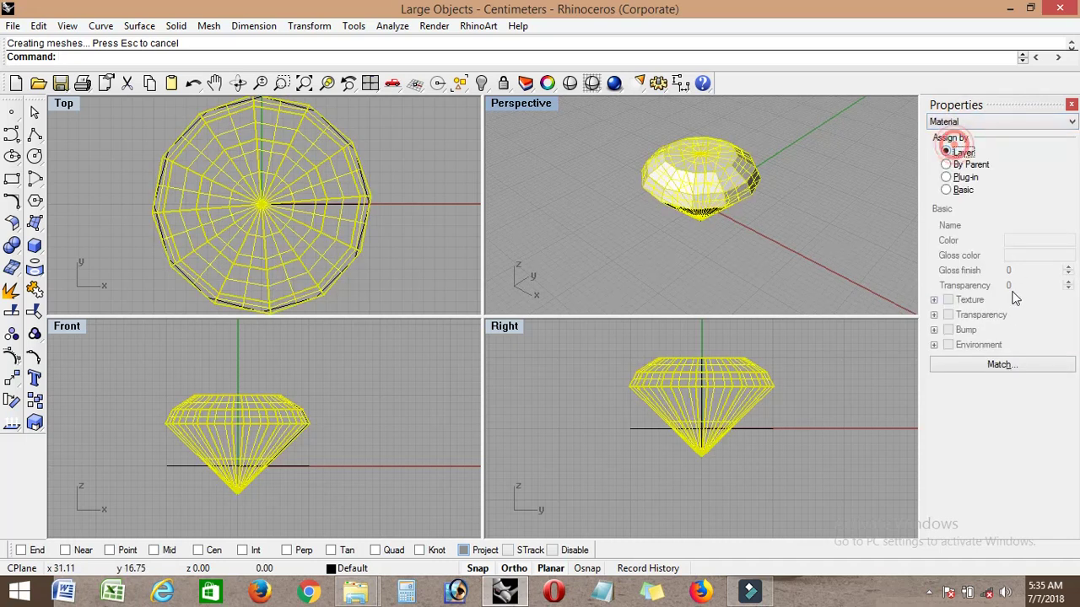
{"action": "left_click", "coordinate": [956, 191]}
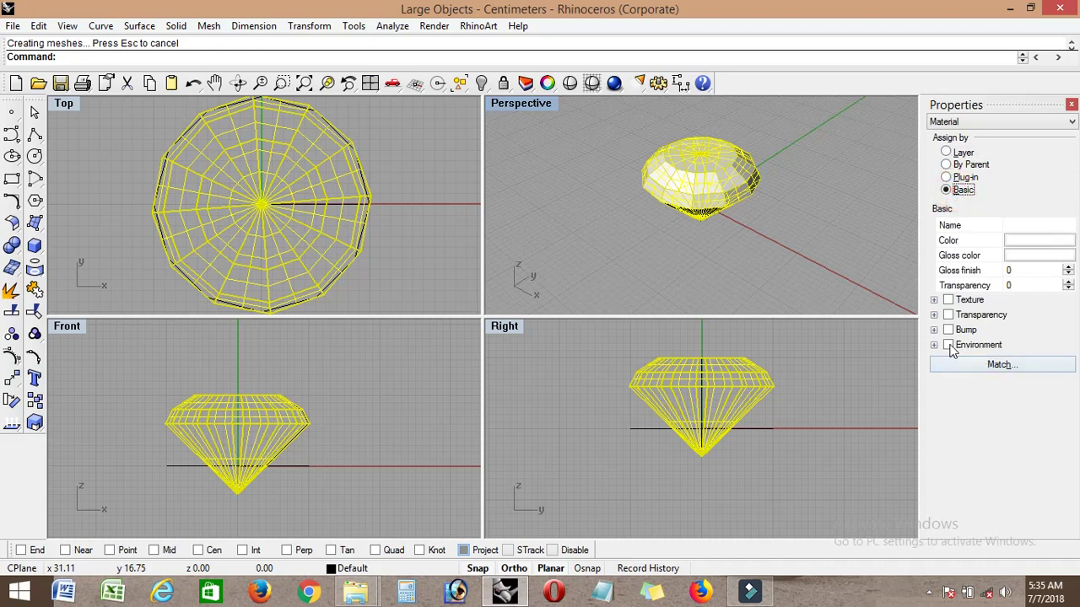
{"action": "left_click", "coordinate": [948, 345]}
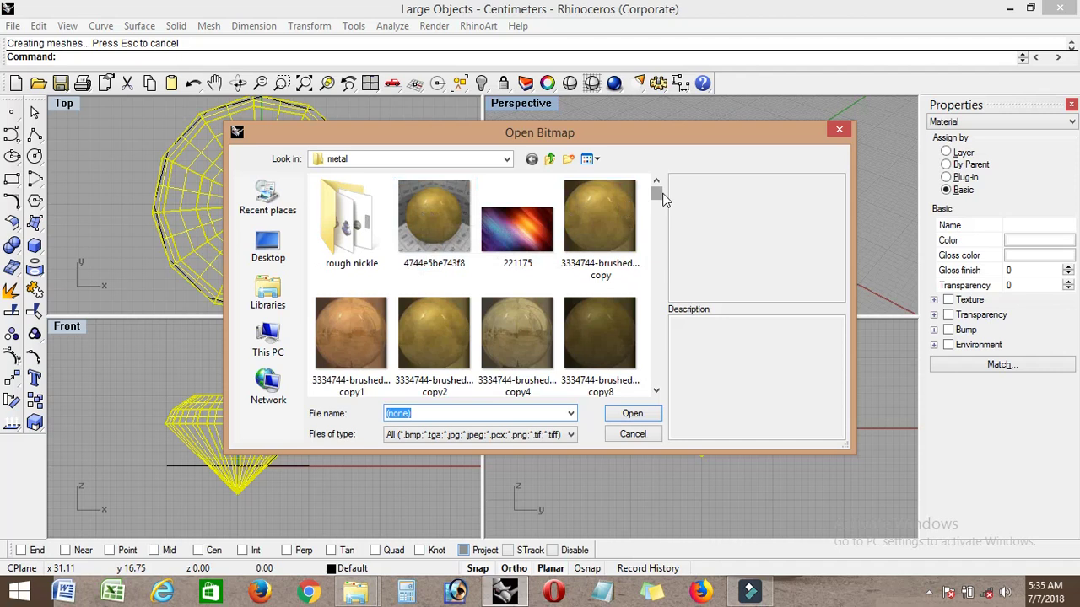
{"action": "left_click_drag", "start_coordinate": [661, 198], "coordinate": [661, 211]}
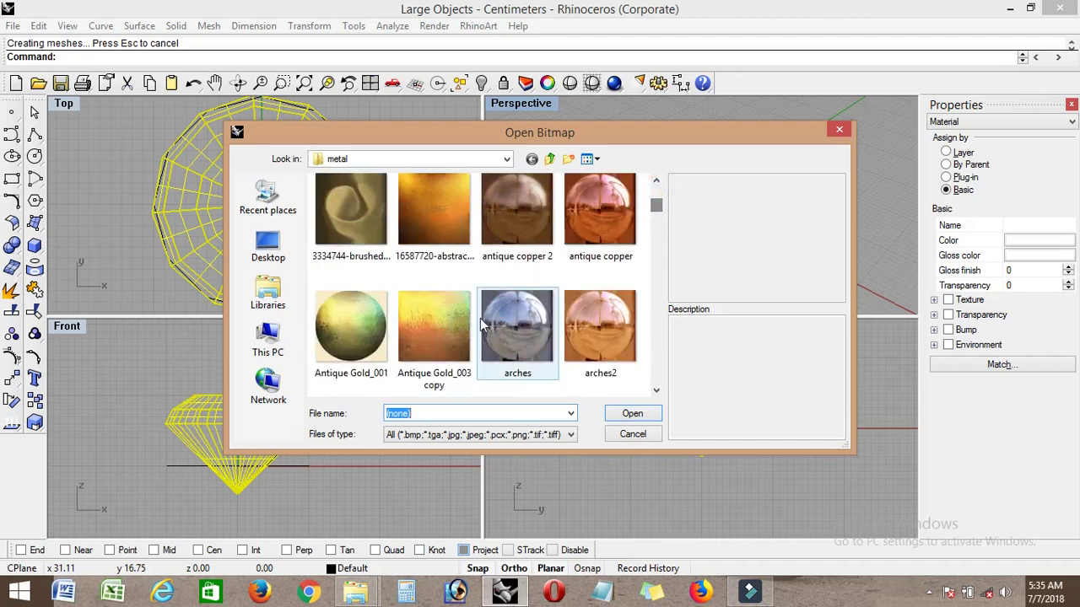
{"action": "left_click", "coordinate": [521, 329]}
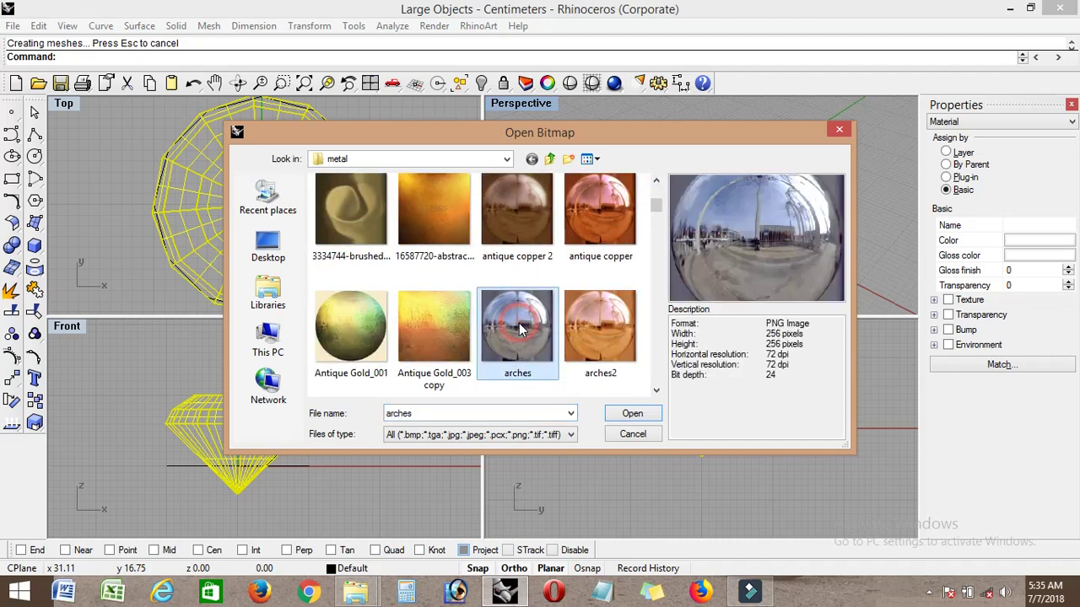
Step: Load arches as the environment map and set the material transparency to 70
{"action": "left_click", "coordinate": [632, 413]}
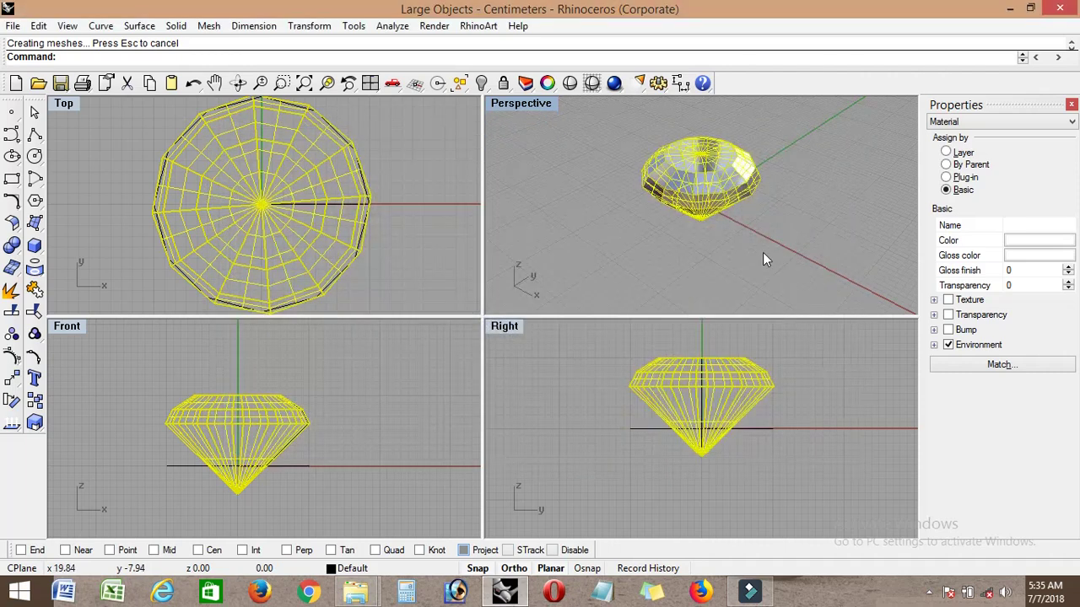
{"action": "double_click", "coordinate": [1018, 286]}
{"action": "type", "text": "70"}
{"action": "key", "text": "Return"}
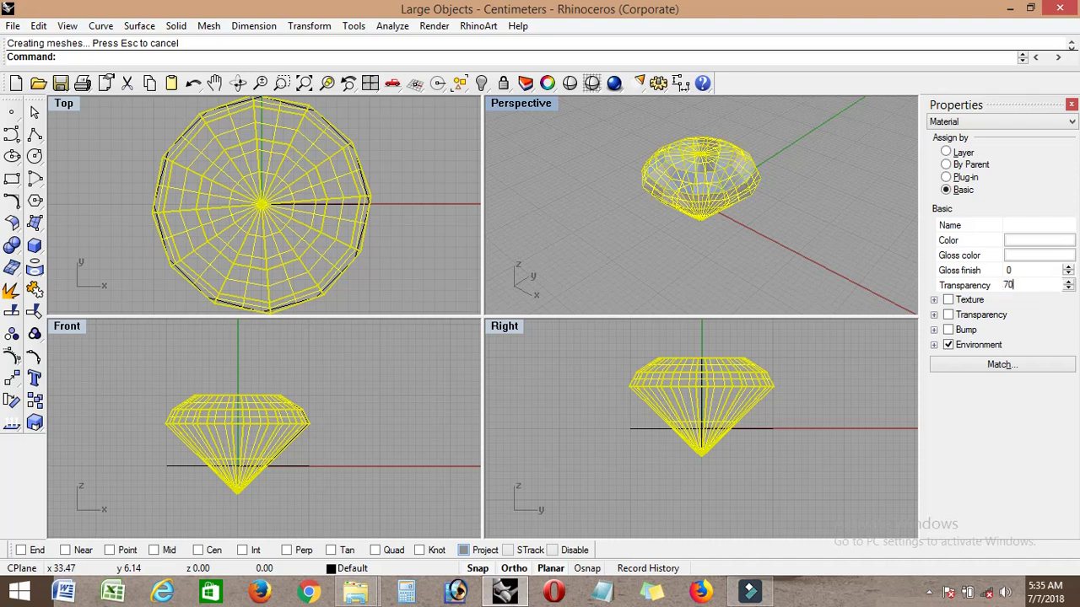
Step: Maximize the Perspective view, orbit around the shaded gem, and reselect it
{"action": "left_click", "coordinate": [822, 244]}
{"action": "mouse_move", "coordinate": [738, 271]}
{"action": "right_mouse_down"}
{"action": "mouse_move", "coordinate": [672, 172]}
{"action": "mouse_move", "coordinate": [718, 182]}
{"action": "mouse_move", "coordinate": [692, 157]}
{"action": "mouse_move", "coordinate": [735, 222]}
{"action": "mouse_move", "coordinate": [721, 220]}
{"action": "right_mouse_up"}
{"action": "scroll", "coordinate": [721, 152], "scroll_direction": "up", "scroll_amount": 3}
{"action": "mouse_move", "coordinate": [581, 157]}
{"action": "right_mouse_down"}
{"action": "mouse_move", "coordinate": [667, 248]}
{"action": "mouse_move", "coordinate": [676, 182]}
{"action": "right_mouse_up"}
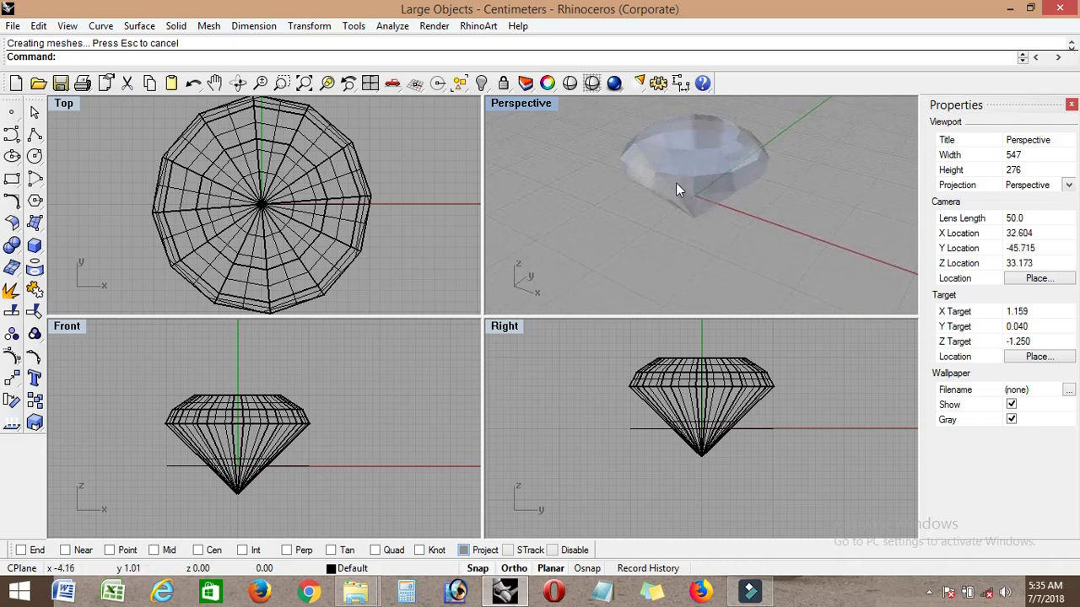
{"action": "double_click", "coordinate": [523, 104]}
{"action": "mouse_move", "coordinate": [638, 211]}
{"action": "right_mouse_down"}
{"action": "mouse_move", "coordinate": [605, 255]}
{"action": "mouse_move", "coordinate": [761, 265]}
{"action": "mouse_move", "coordinate": [647, 258]}
{"action": "mouse_move", "coordinate": [571, 237]}
{"action": "right_mouse_up"}
{"action": "scroll", "coordinate": [447, 240], "scroll_direction": "down", "scroll_amount": 2}
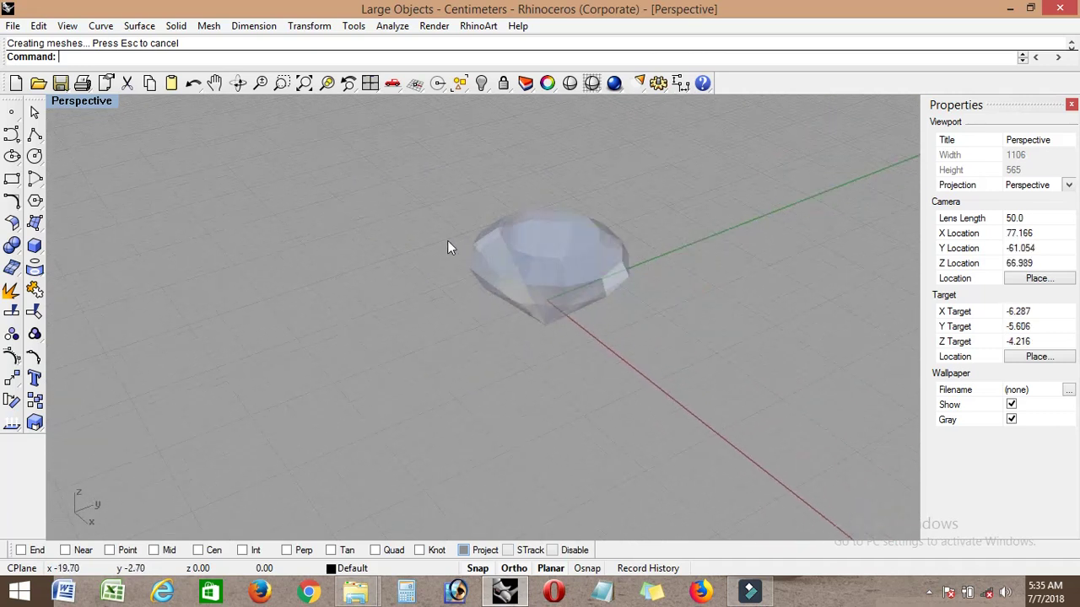
{"action": "left_click", "coordinate": [598, 276]}
Step: Set the gem's environment map tiling to 10 in both U and V
{"action": "left_click", "coordinate": [949, 345]}
{"action": "left_click", "coordinate": [935, 346]}
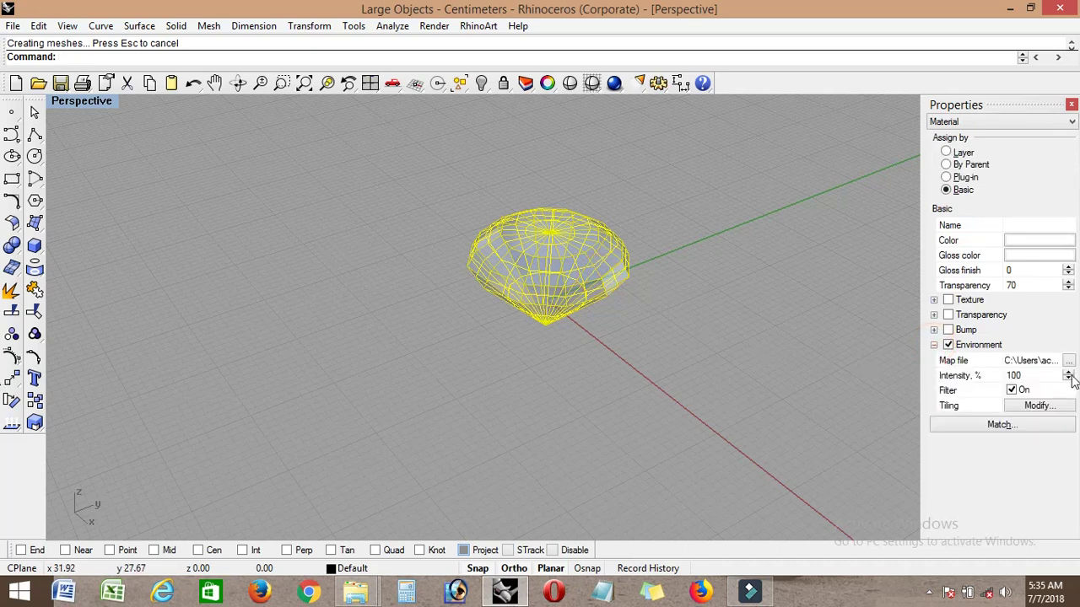
{"action": "left_click", "coordinate": [1037, 407]}
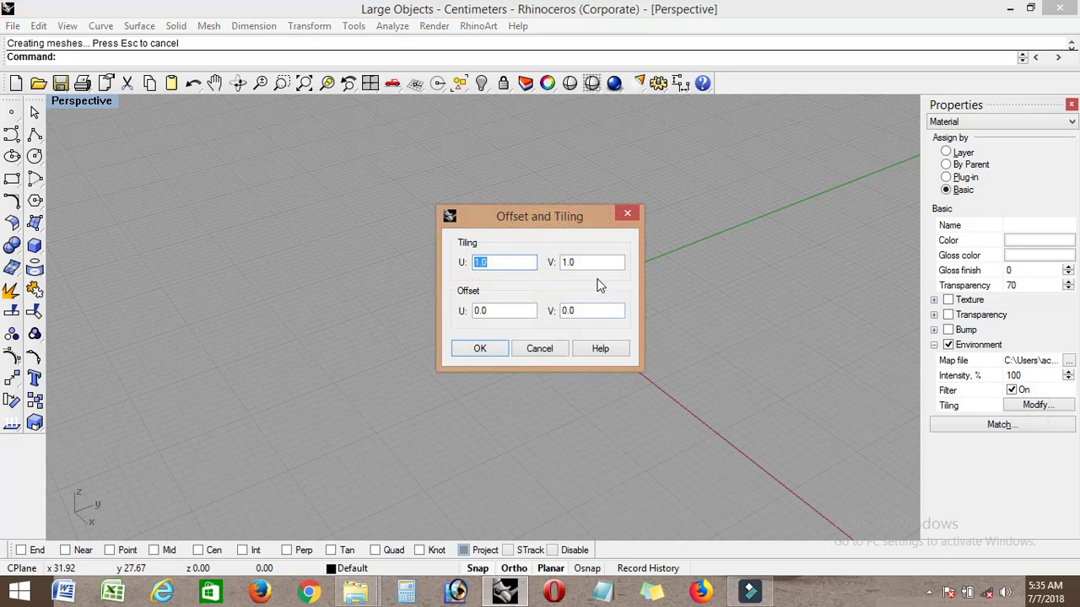
{"action": "double_click", "coordinate": [588, 265]}
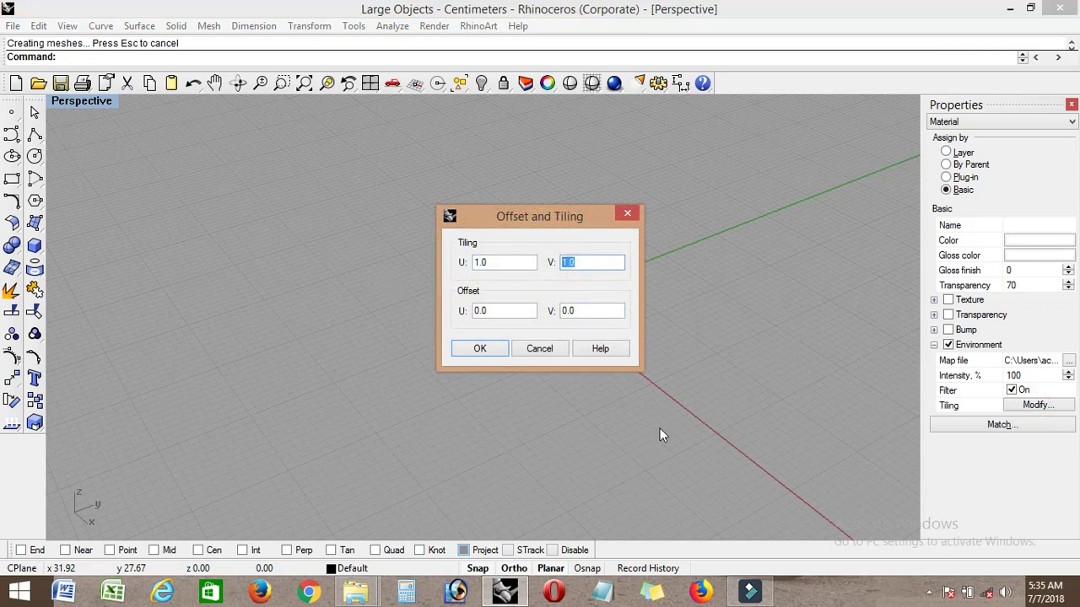
{"action": "double_click", "coordinate": [501, 264]}
{"action": "type", "text": "1"}
{"action": "double_click", "coordinate": [589, 263]}
{"action": "type", "text": "10"}
{"action": "left_click_drag", "start_coordinate": [522, 219], "coordinate": [792, 215]}
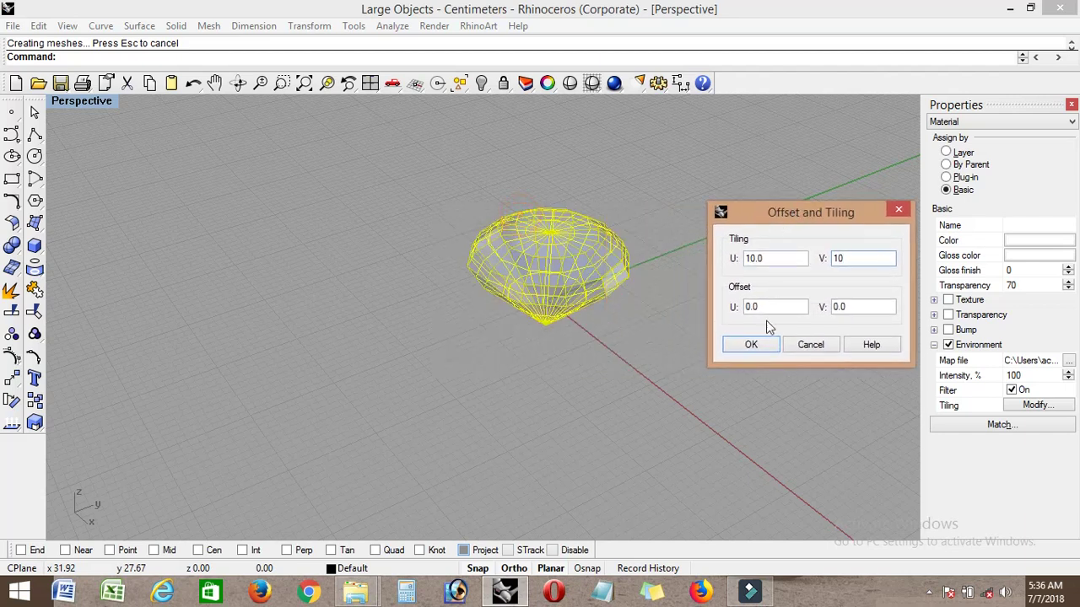
{"action": "left_click", "coordinate": [759, 346]}
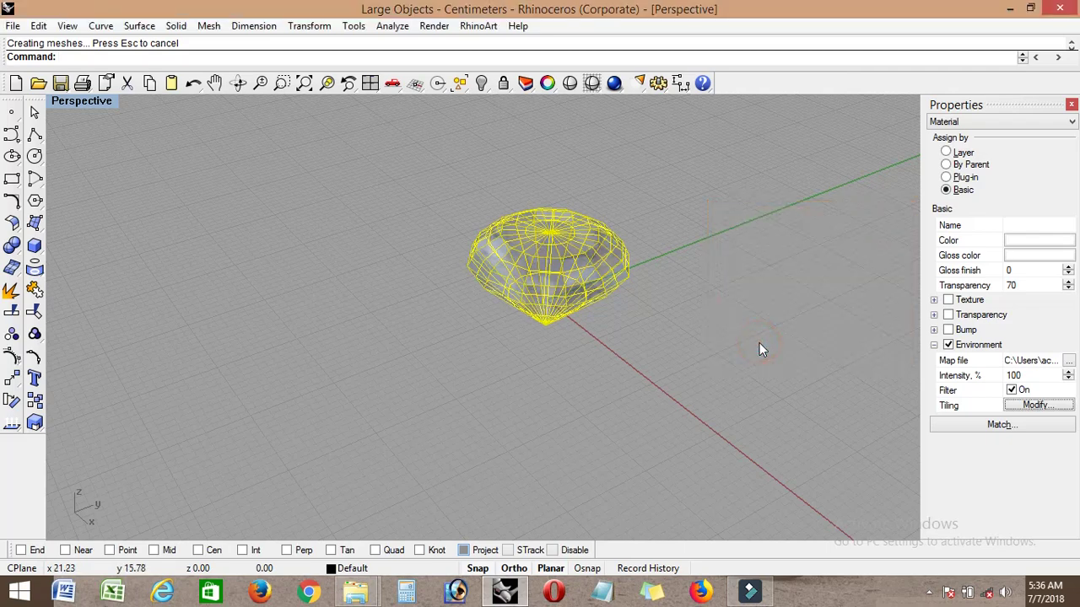
{"action": "right_click_drag", "start_coordinate": [666, 282], "coordinate": [661, 311]}
Step: Lower the gem's material transparency from 70 to 50
{"action": "left_click", "coordinate": [647, 350]}
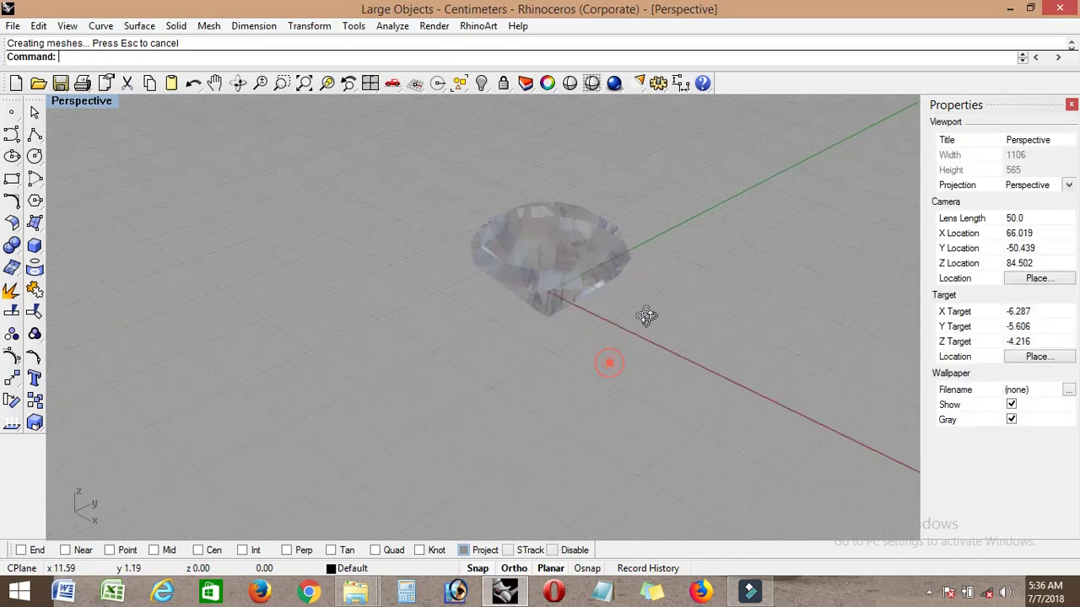
{"action": "right_click_drag", "start_coordinate": [607, 361], "coordinate": [665, 258]}
{"action": "mouse_move", "coordinate": [571, 241]}
{"action": "right_mouse_down"}
{"action": "mouse_move", "coordinate": [434, 369]}
{"action": "mouse_move", "coordinate": [560, 383]}
{"action": "mouse_move", "coordinate": [567, 342]}
{"action": "right_mouse_up"}
{"action": "left_click", "coordinate": [567, 341]}
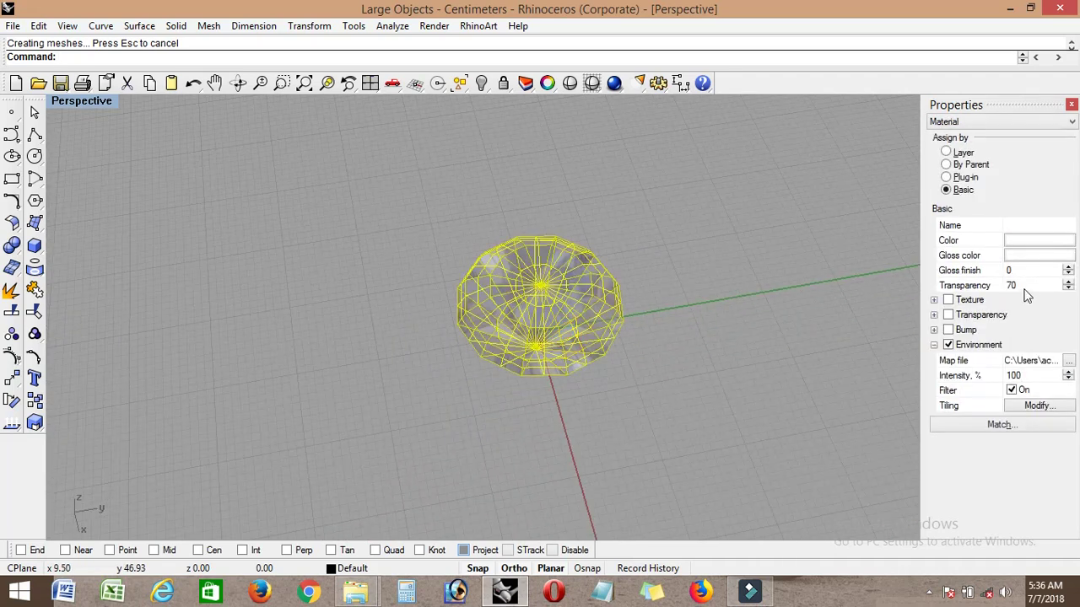
{"action": "double_click", "coordinate": [1020, 286]}
{"action": "type", "text": "0"}
{"action": "key", "text": "Return"}
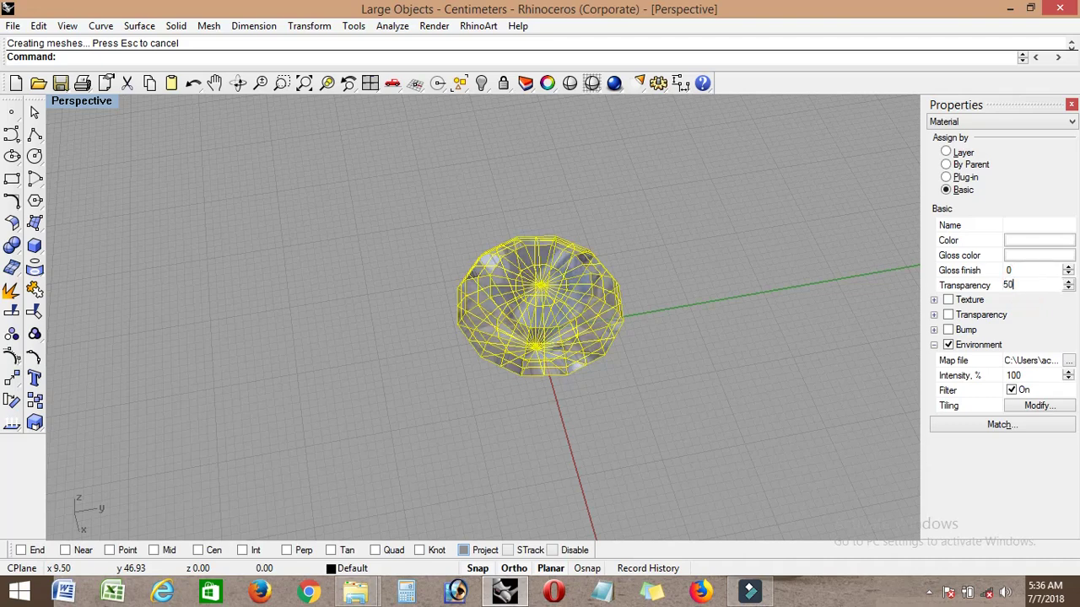
Step: Orbit to a low side-on view to inspect the more solid reflective gem
{"action": "left_click", "coordinate": [700, 349]}
{"action": "mouse_move", "coordinate": [645, 412]}
{"action": "right_mouse_down"}
{"action": "mouse_move", "coordinate": [631, 291]}
{"action": "mouse_move", "coordinate": [579, 309]}
{"action": "mouse_move", "coordinate": [540, 390]}
{"action": "mouse_move", "coordinate": [547, 430]}
{"action": "mouse_move", "coordinate": [729, 392]}
{"action": "right_mouse_up"}
{"action": "mouse_move", "coordinate": [373, 349]}
{"action": "right_mouse_down"}
{"action": "mouse_move", "coordinate": [492, 475]}
{"action": "mouse_move", "coordinate": [558, 323]}
{"action": "right_mouse_up"}
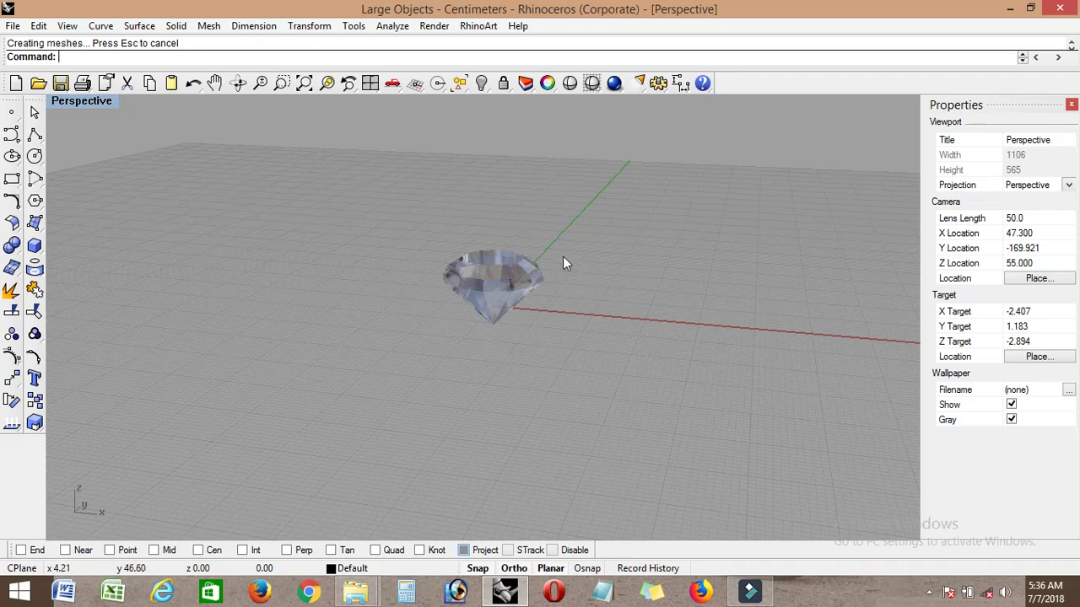
Step: Select the diamond and restore the four-viewport layout
{"action": "left_click", "coordinate": [511, 289]}
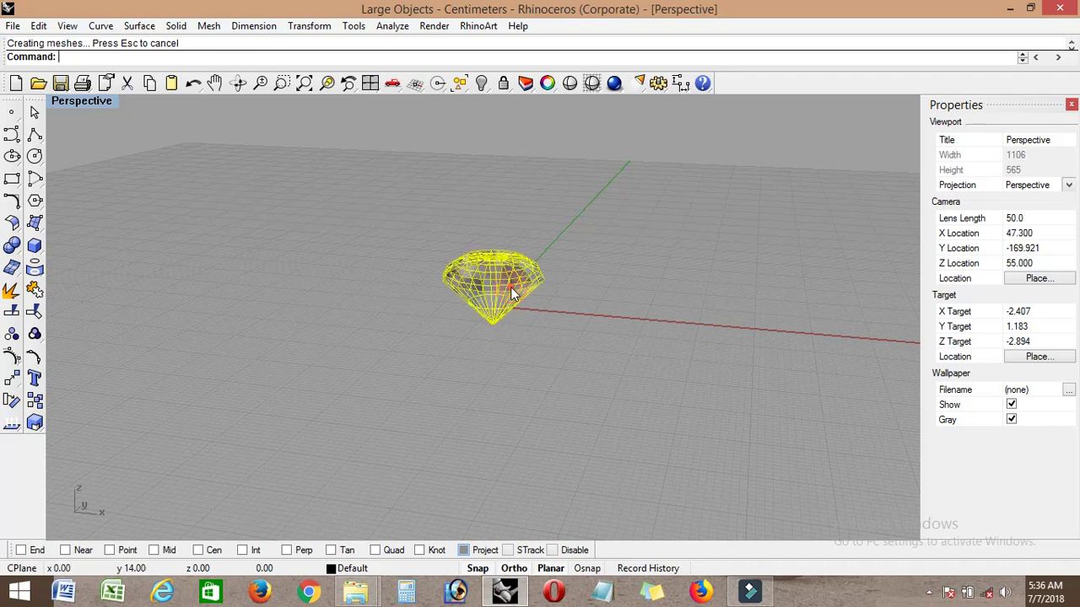
{"action": "double_click", "coordinate": [98, 100]}
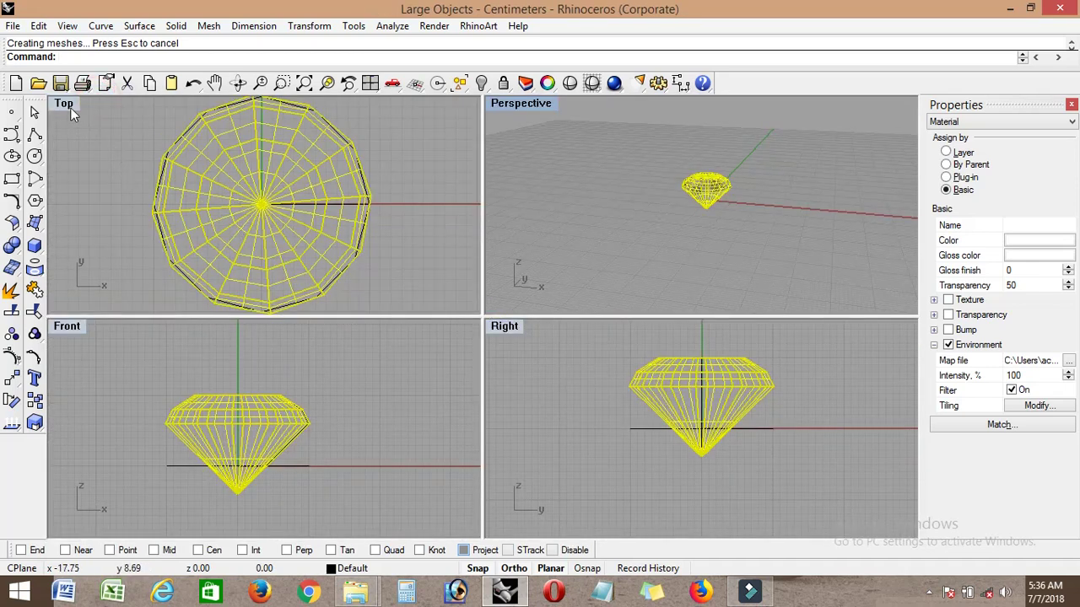
{"action": "scroll", "coordinate": [237, 181], "scroll_direction": "down", "scroll_amount": 3}
{"action": "scroll", "coordinate": [235, 181], "scroll_direction": "down", "scroll_amount": 3}
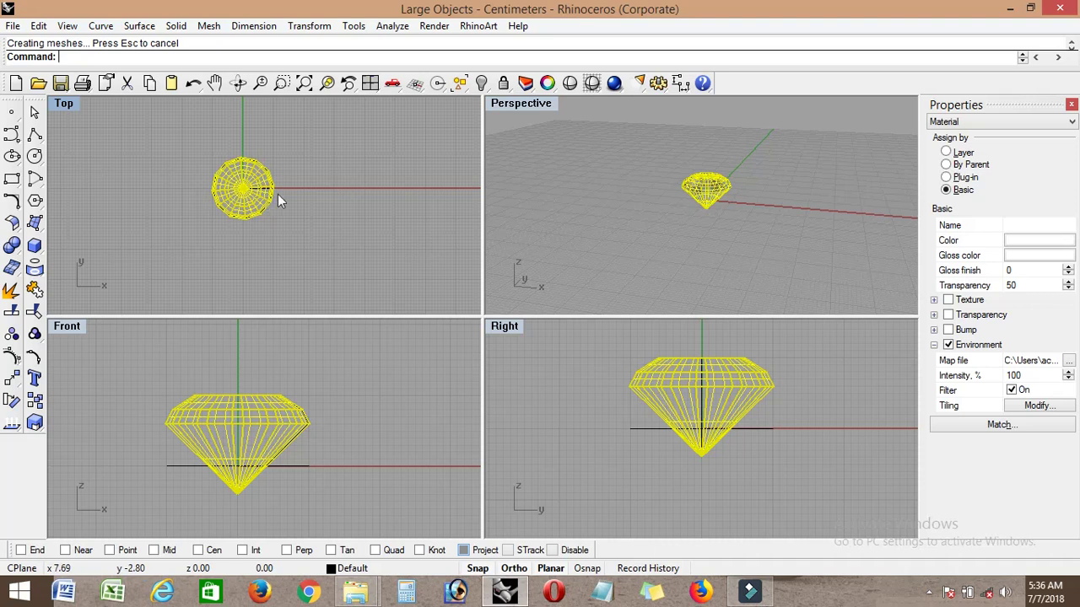
Step: Copy the diamond from its centre to x 30 and x 60
{"action": "left_click", "coordinate": [314, 34]}
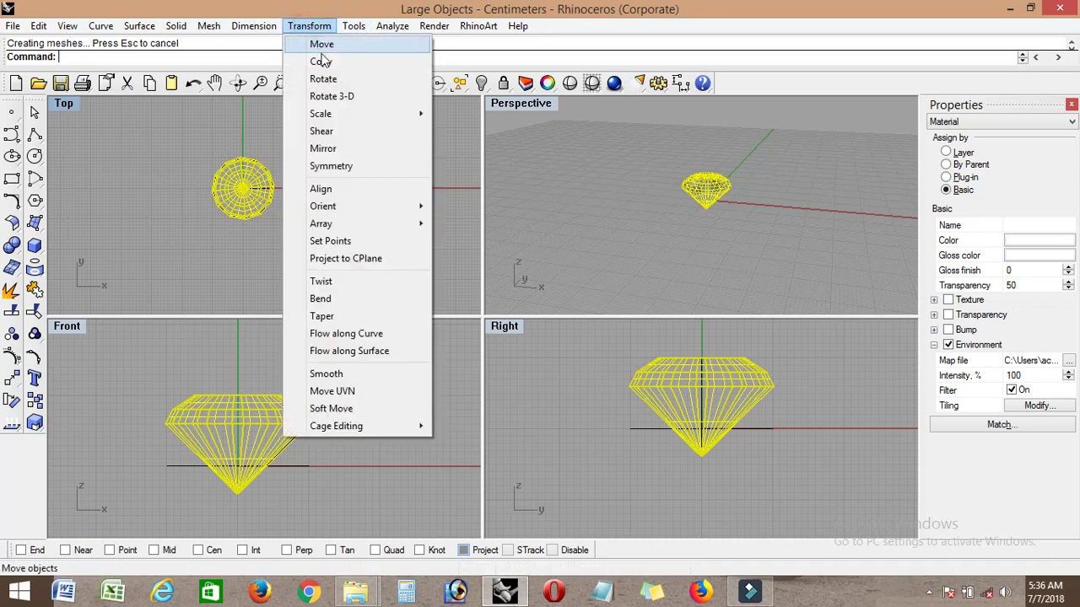
{"action": "left_click", "coordinate": [329, 68]}
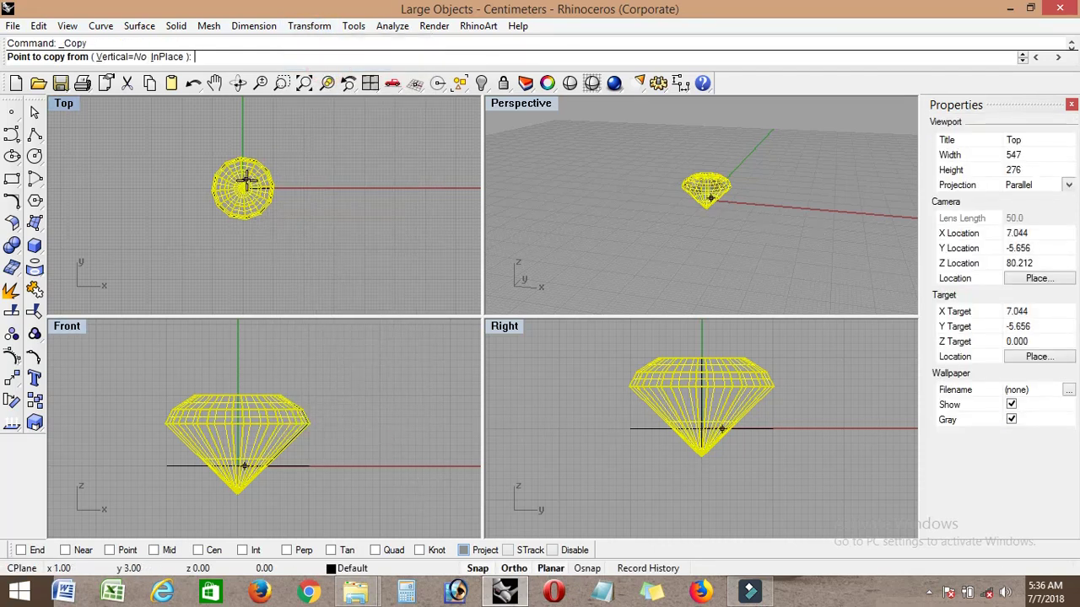
{"action": "left_click", "coordinate": [242, 188]}
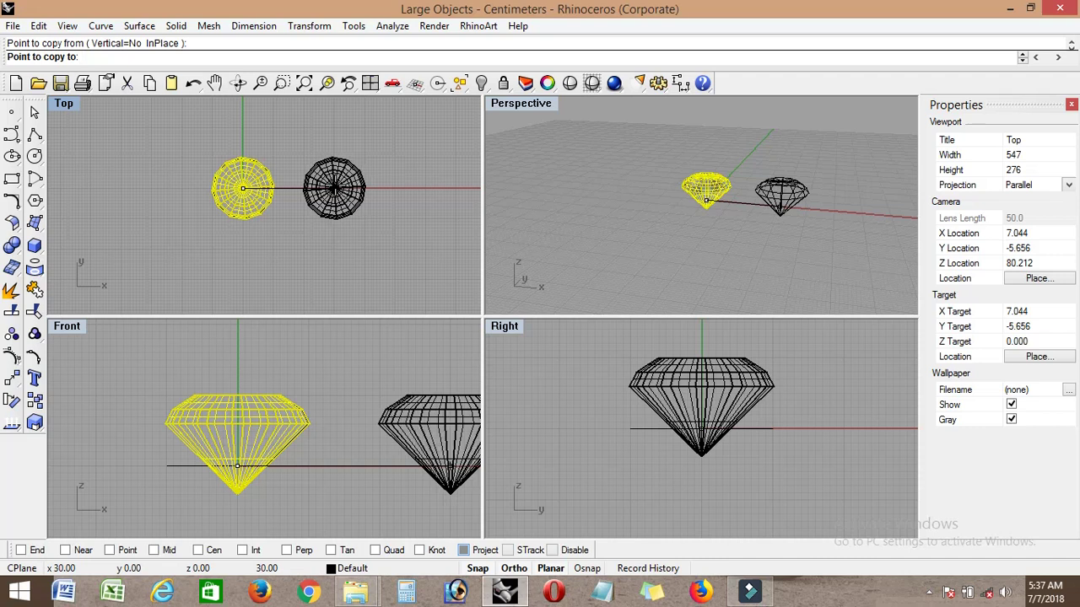
{"action": "left_click", "coordinate": [334, 188]}
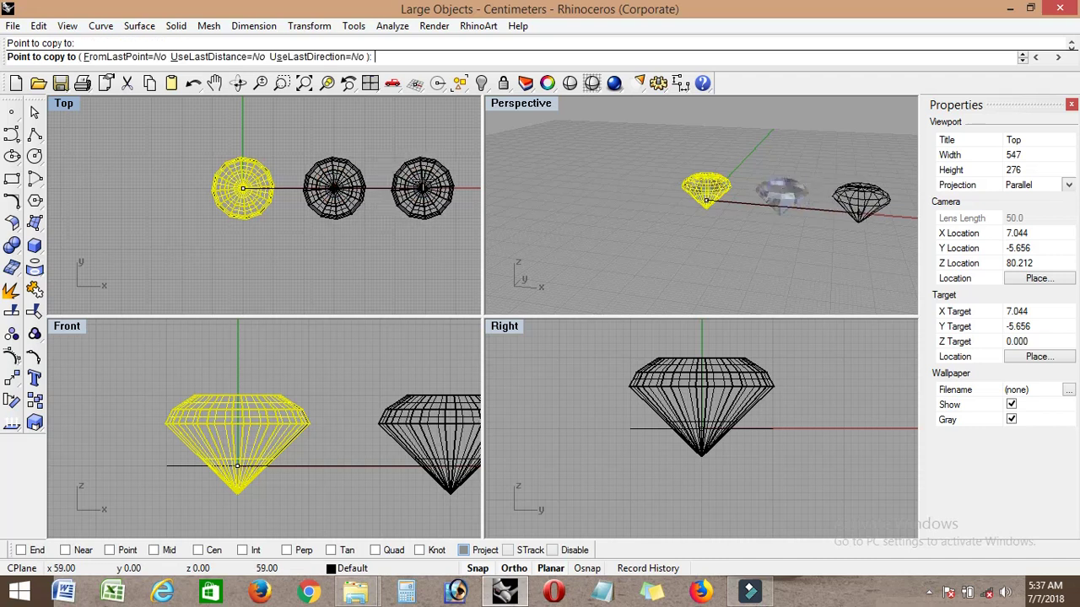
{"action": "left_click", "coordinate": [426, 186]}
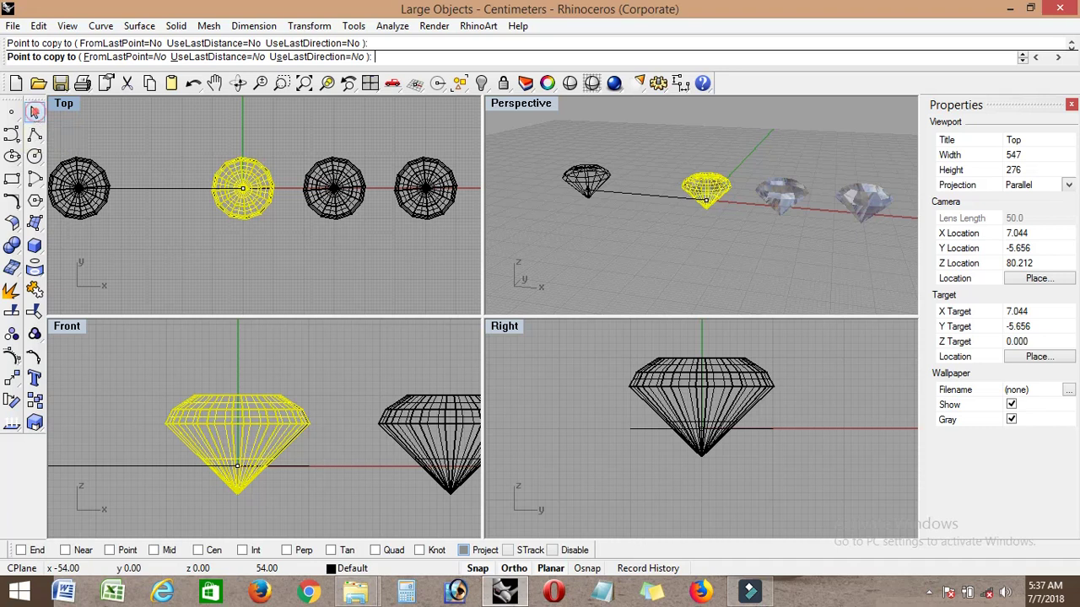
{"action": "left_click", "coordinate": [35, 114]}
Step: Give the middle diamond the arches20 environment map so it appears black
{"action": "right_click_drag", "start_coordinate": [613, 234], "coordinate": [723, 245]}
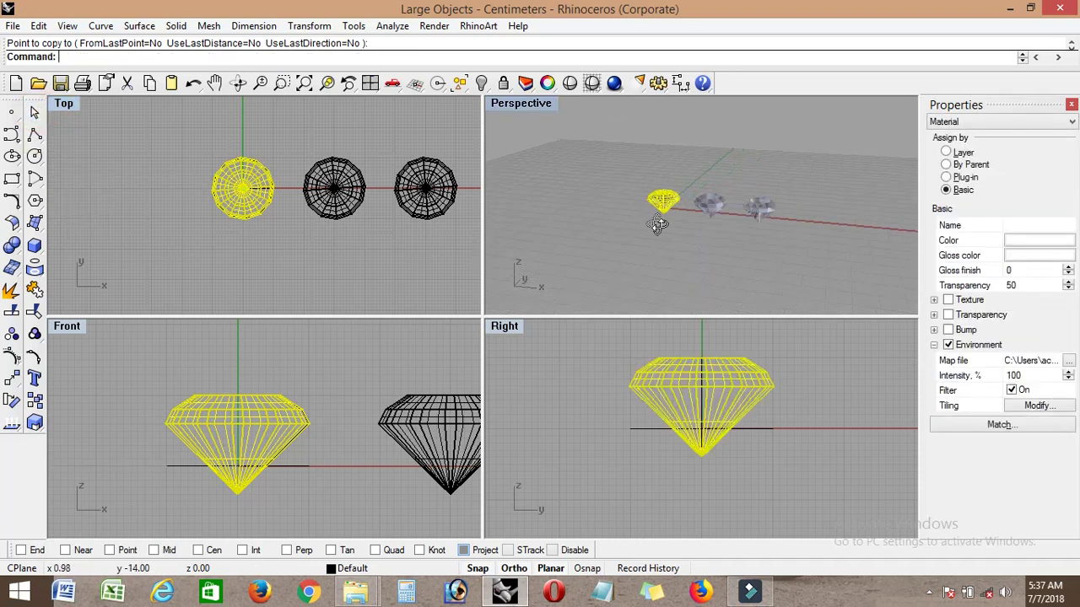
{"action": "mouse_move", "coordinate": [744, 200]}
{"action": "right_mouse_down"}
{"action": "mouse_move", "coordinate": [762, 257]}
{"action": "mouse_move", "coordinate": [813, 214]}
{"action": "right_mouse_up"}
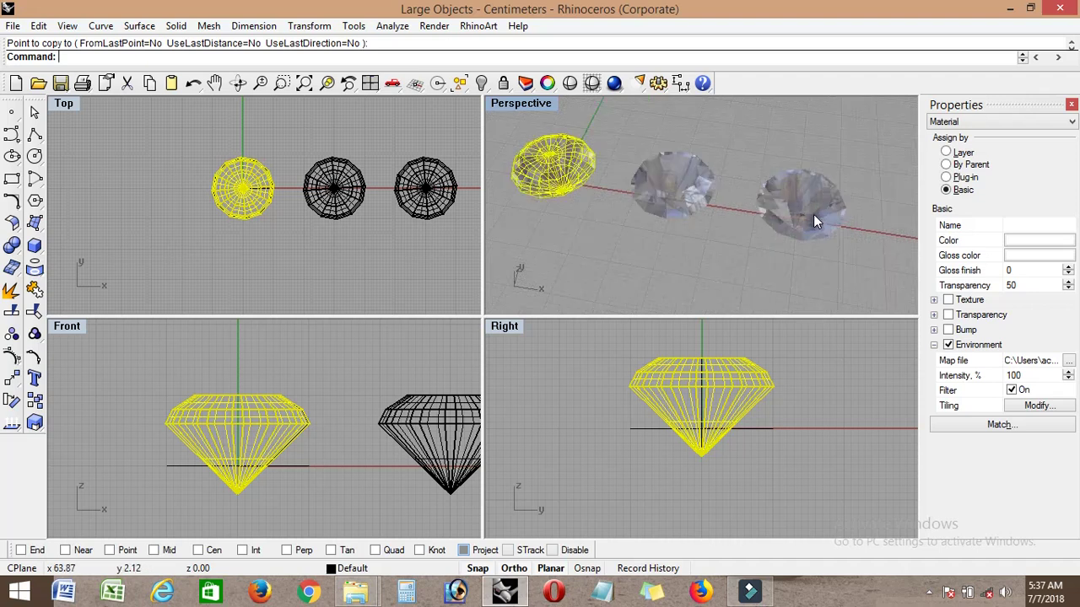
{"action": "left_click", "coordinate": [681, 187]}
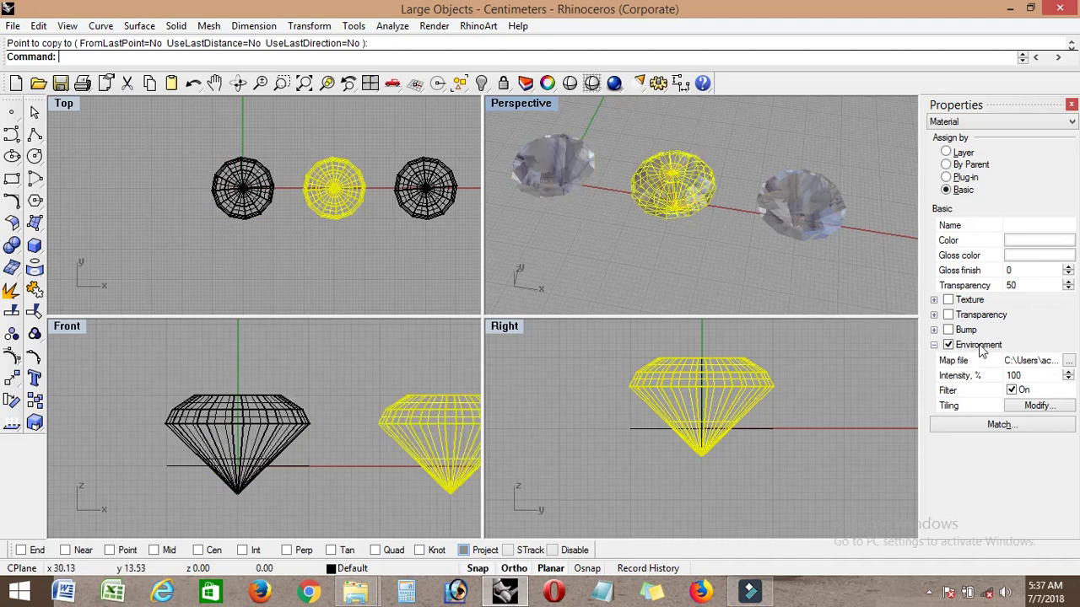
{"action": "left_click", "coordinate": [1070, 365]}
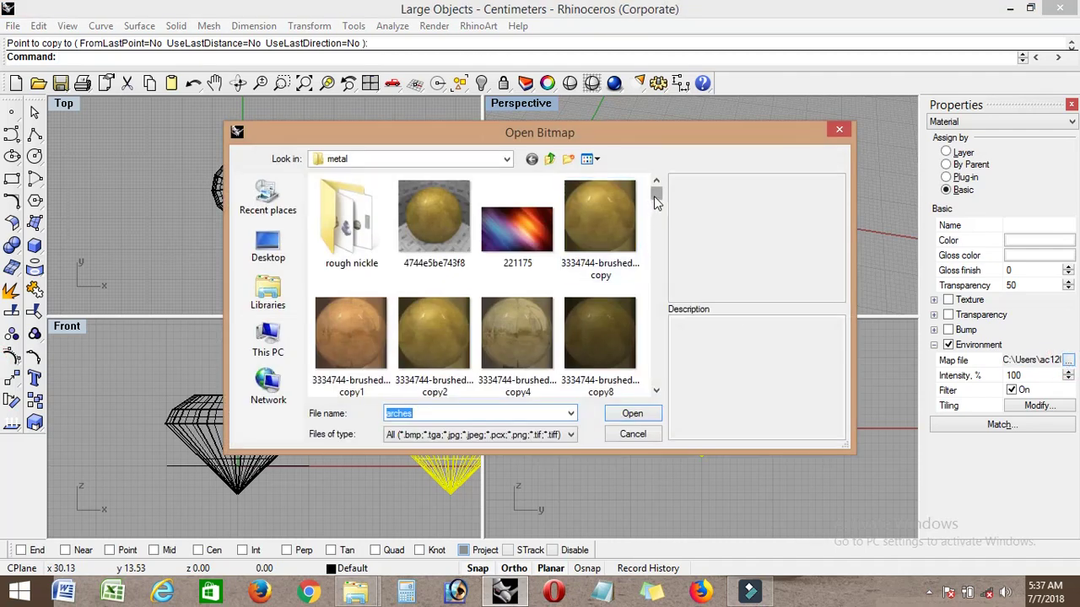
{"action": "left_click_drag", "start_coordinate": [656, 195], "coordinate": [657, 242]}
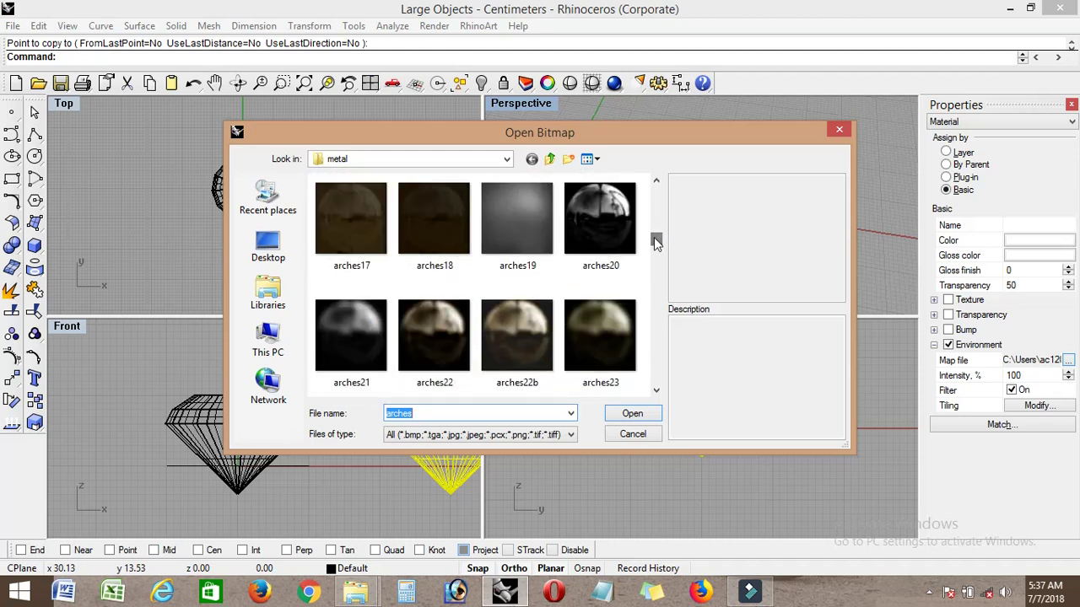
{"action": "left_click", "coordinate": [615, 227]}
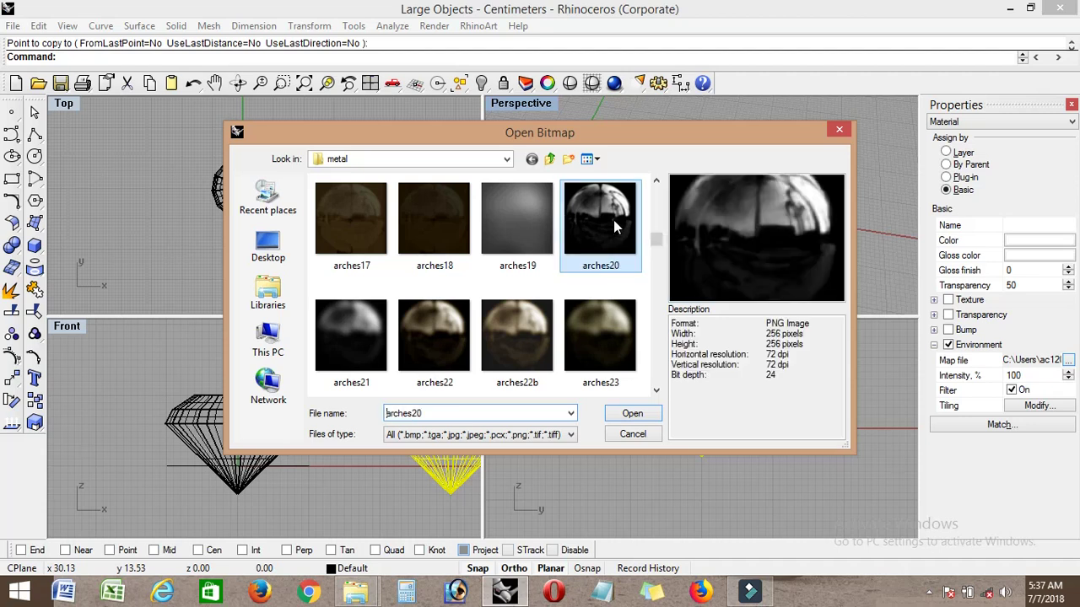
{"action": "left_click", "coordinate": [632, 415]}
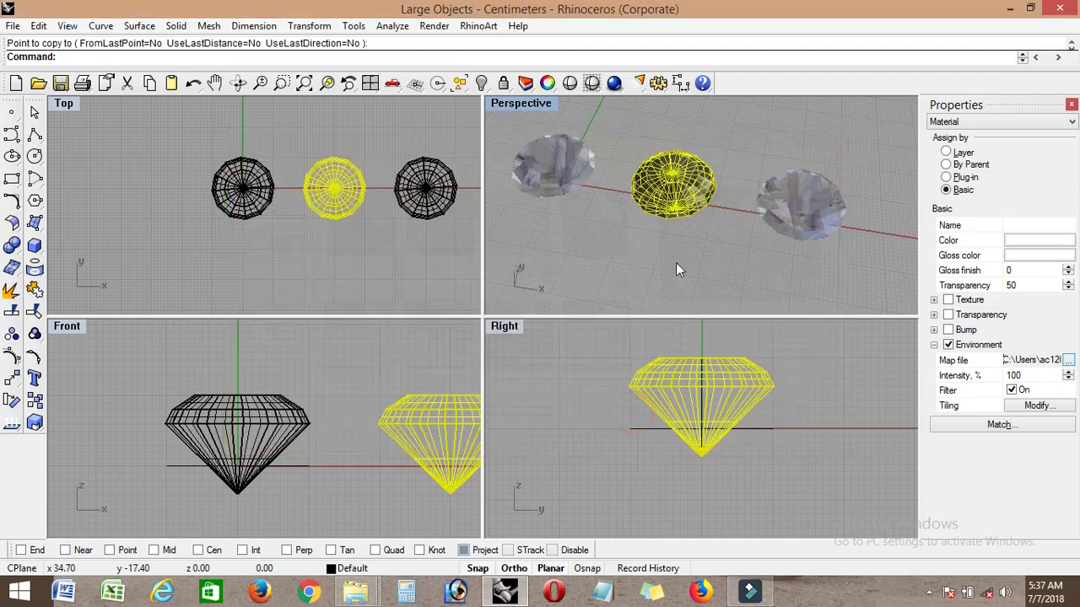
{"action": "left_click", "coordinate": [675, 265]}
{"action": "mouse_move", "coordinate": [671, 222]}
{"action": "right_mouse_down"}
{"action": "mouse_move", "coordinate": [675, 269]}
{"action": "mouse_move", "coordinate": [704, 273]}
{"action": "right_mouse_up"}
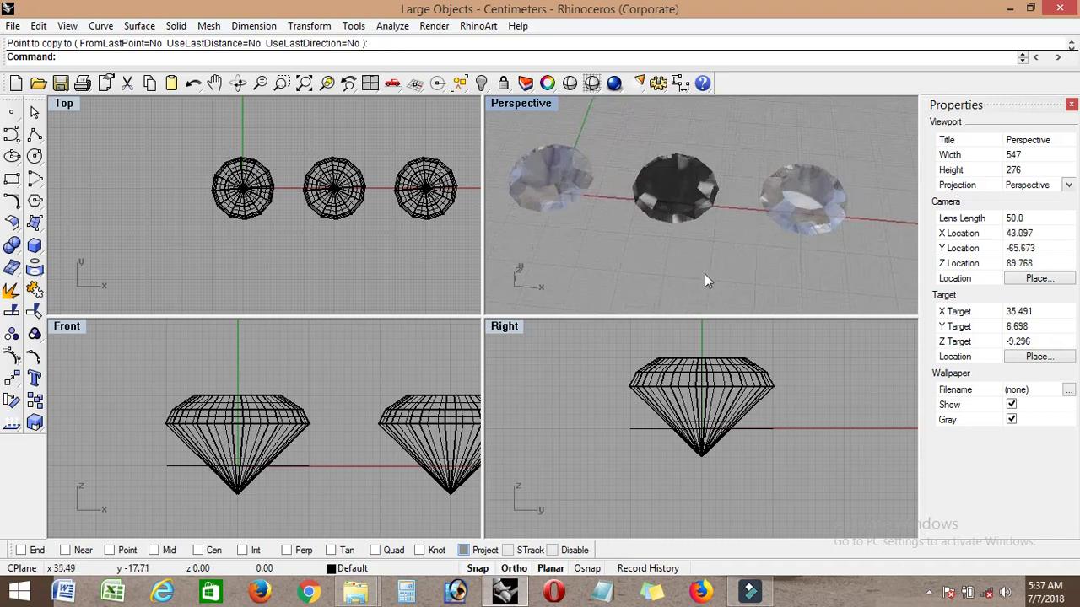
Step: Give the right diamond the glass blue2 environment map so it looks blue
{"action": "left_click", "coordinate": [816, 204]}
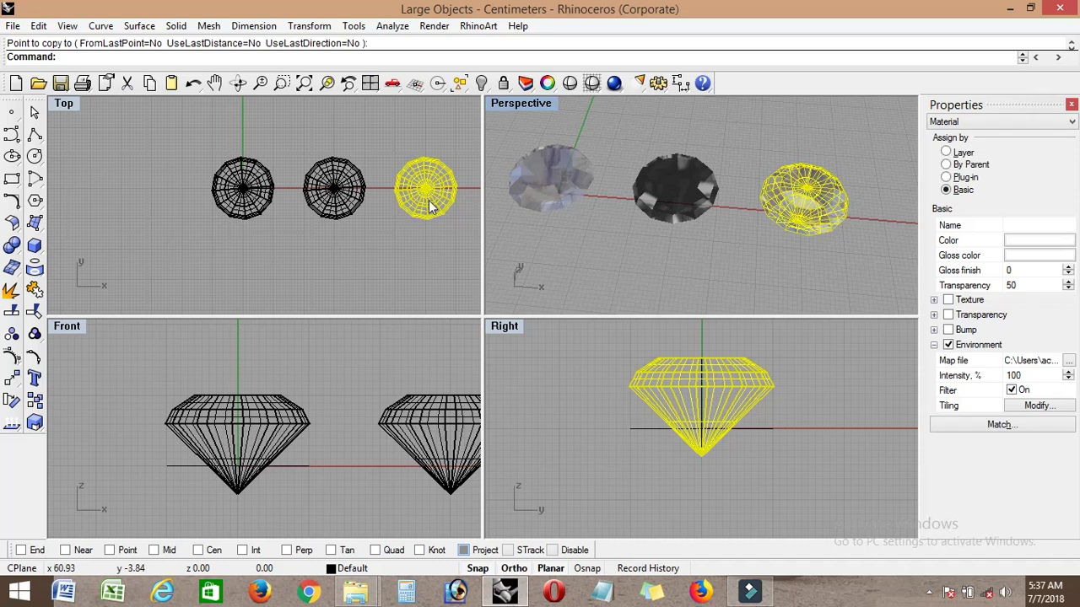
{"action": "left_click", "coordinate": [1067, 363]}
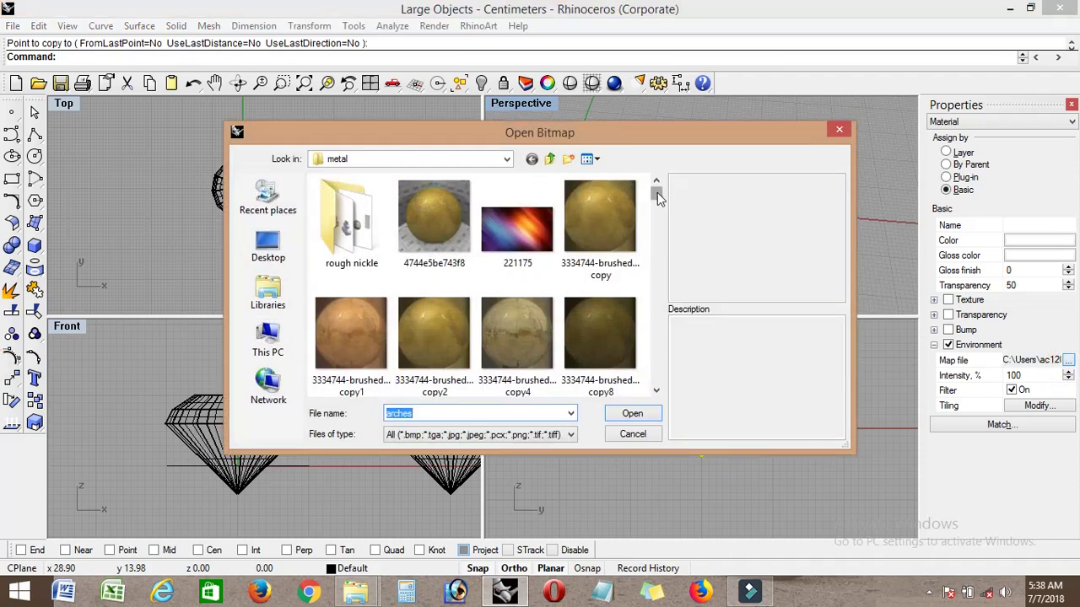
{"action": "left_click_drag", "start_coordinate": [656, 195], "coordinate": [653, 259]}
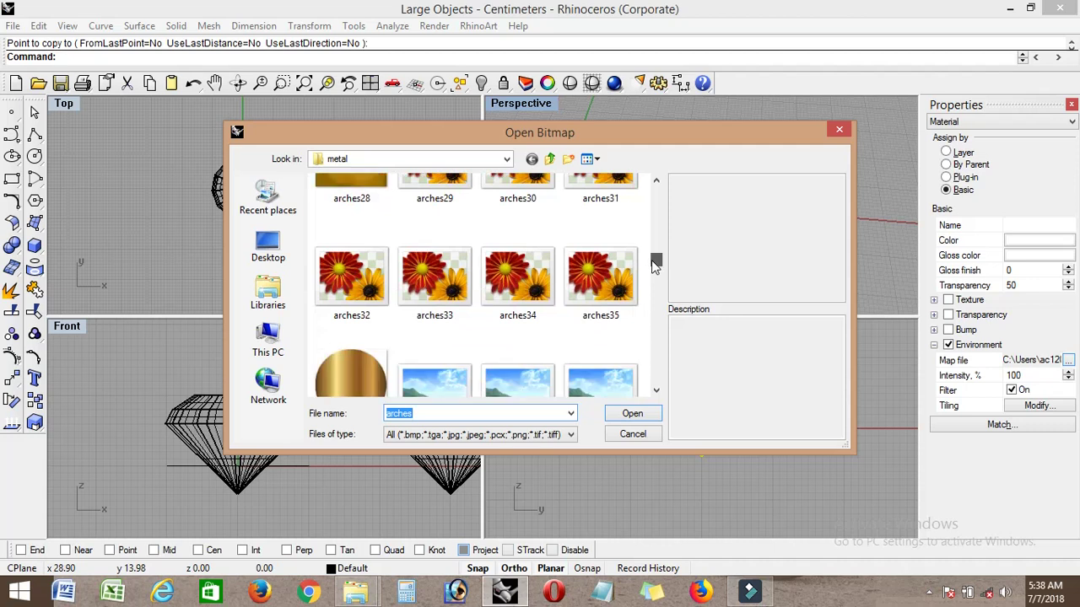
{"action": "mouse_move", "coordinate": [654, 262]}
{"action": "left_mouse_down"}
{"action": "mouse_move", "coordinate": [657, 371]}
{"action": "mouse_move", "coordinate": [657, 272]}
{"action": "mouse_move", "coordinate": [658, 289]}
{"action": "left_mouse_up"}
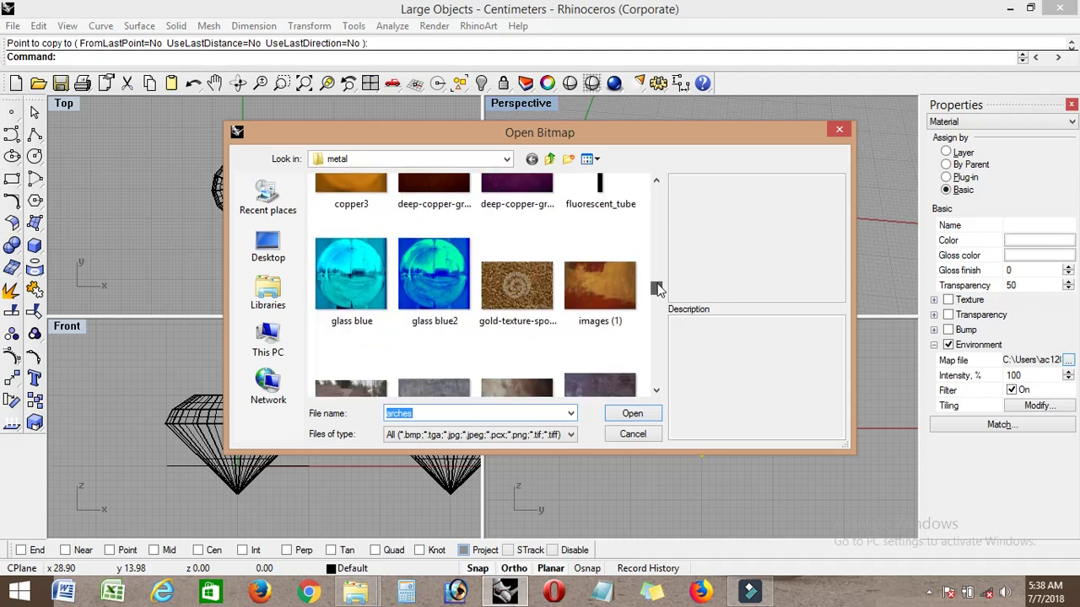
{"action": "left_click", "coordinate": [441, 262]}
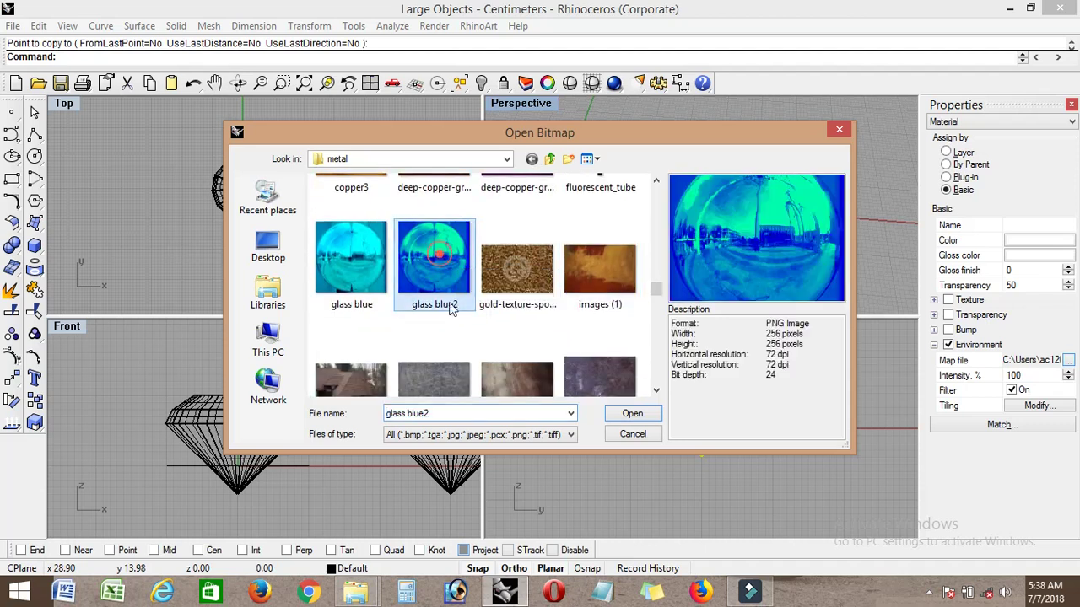
{"action": "left_click", "coordinate": [634, 414]}
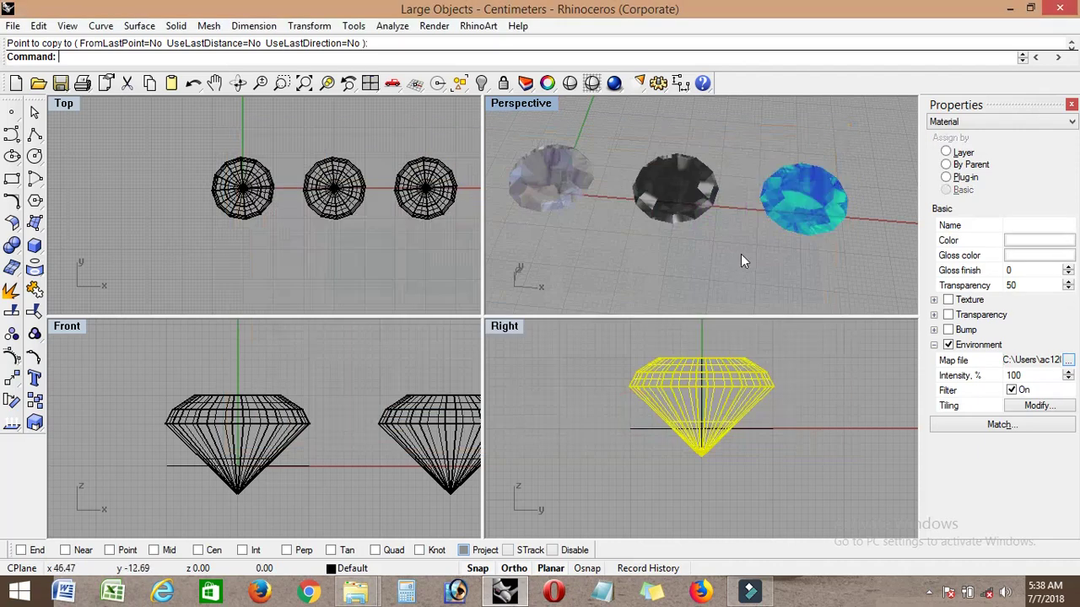
Step: Maximize the Perspective view and orbit and zoom around the clear, black and blue diamonds
{"action": "left_click", "coordinate": [740, 254]}
{"action": "mouse_move", "coordinate": [756, 274]}
{"action": "right_mouse_down"}
{"action": "mouse_move", "coordinate": [650, 227]}
{"action": "mouse_move", "coordinate": [683, 215]}
{"action": "right_mouse_up"}
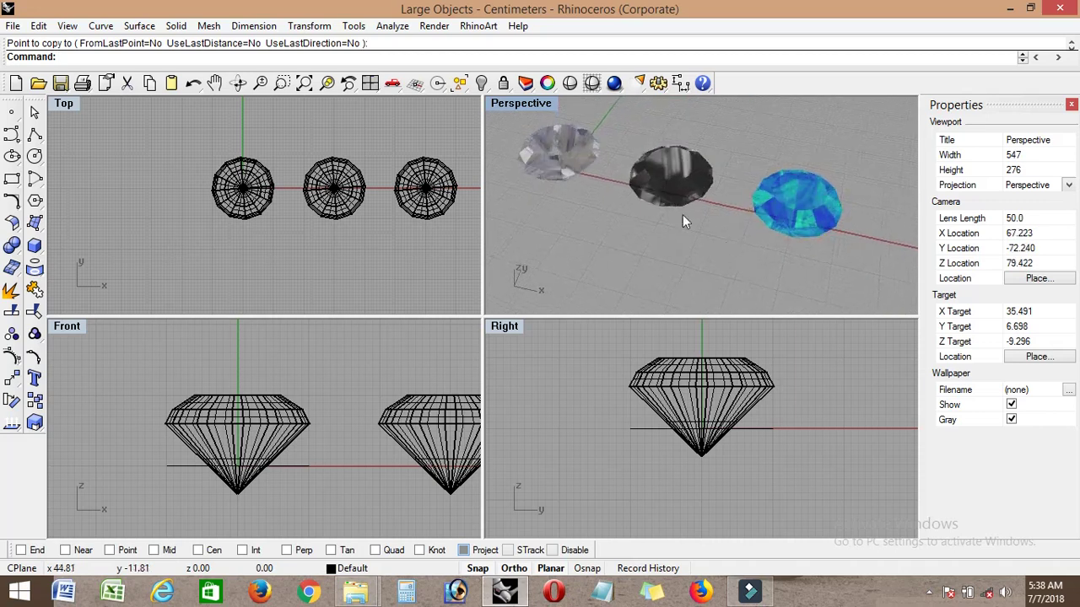
{"action": "double_click", "coordinate": [498, 102]}
{"action": "mouse_move", "coordinate": [405, 458]}
{"action": "right_mouse_down"}
{"action": "mouse_move", "coordinate": [660, 360]}
{"action": "mouse_move", "coordinate": [453, 337]}
{"action": "mouse_move", "coordinate": [595, 414]}
{"action": "right_mouse_up"}
{"action": "scroll", "coordinate": [518, 235], "scroll_direction": "down", "scroll_amount": 3}
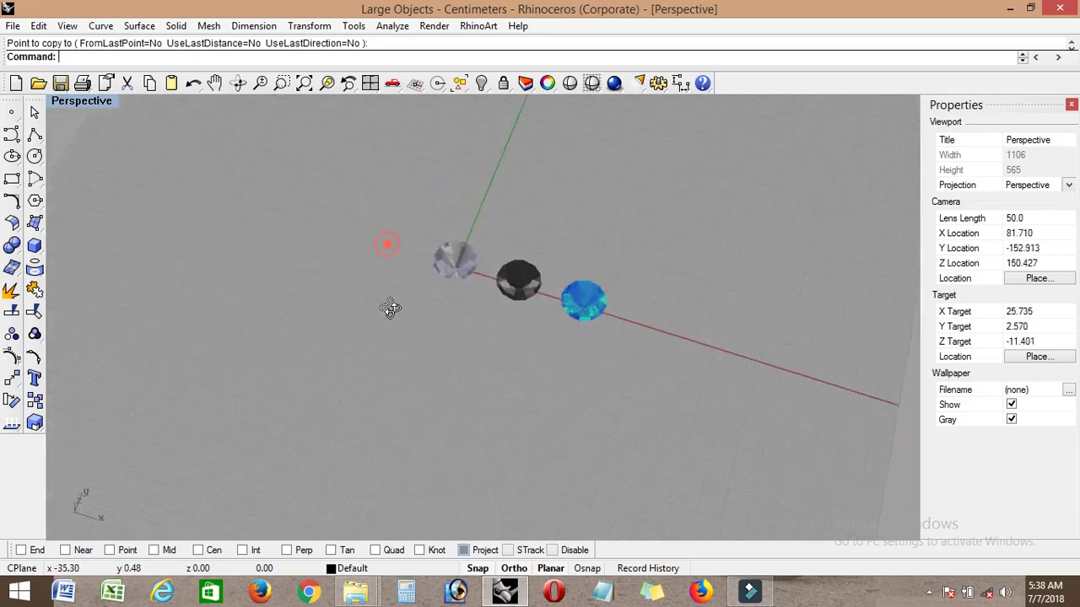
{"action": "mouse_move", "coordinate": [518, 236]}
{"action": "right_mouse_down"}
{"action": "mouse_move", "coordinate": [477, 308]}
{"action": "mouse_move", "coordinate": [643, 342]}
{"action": "mouse_move", "coordinate": [542, 316]}
{"action": "mouse_move", "coordinate": [549, 282]}
{"action": "mouse_move", "coordinate": [473, 329]}
{"action": "mouse_move", "coordinate": [450, 313]}
{"action": "mouse_move", "coordinate": [567, 218]}
{"action": "mouse_move", "coordinate": [594, 233]}
{"action": "right_mouse_up"}
{"action": "scroll", "coordinate": [544, 285], "scroll_direction": "up", "scroll_amount": 3}
{"action": "scroll", "coordinate": [594, 233], "scroll_direction": "up", "scroll_amount": 3}
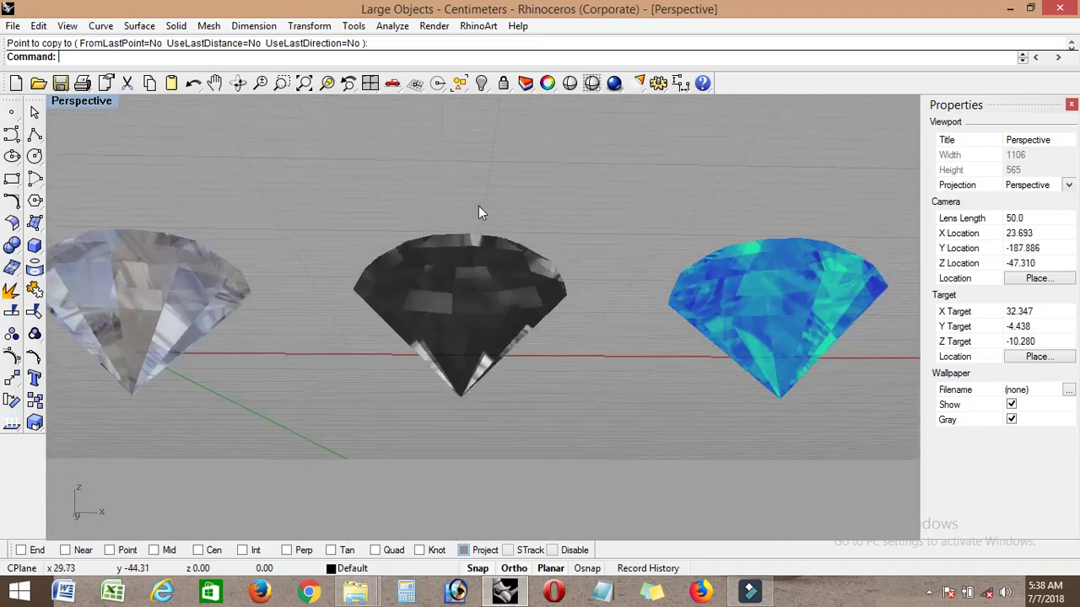
{"action": "mouse_move", "coordinate": [478, 203]}
{"action": "right_mouse_down"}
{"action": "mouse_move", "coordinate": [548, 240]}
{"action": "mouse_move", "coordinate": [489, 280]}
{"action": "mouse_move", "coordinate": [366, 253]}
{"action": "mouse_move", "coordinate": [397, 248]}
{"action": "mouse_move", "coordinate": [486, 299]}
{"action": "mouse_move", "coordinate": [560, 298]}
{"action": "mouse_move", "coordinate": [448, 309]}
{"action": "mouse_move", "coordinate": [556, 364]}
{"action": "right_mouse_up"}
{"action": "scroll", "coordinate": [585, 325], "scroll_direction": "down", "scroll_amount": 2}
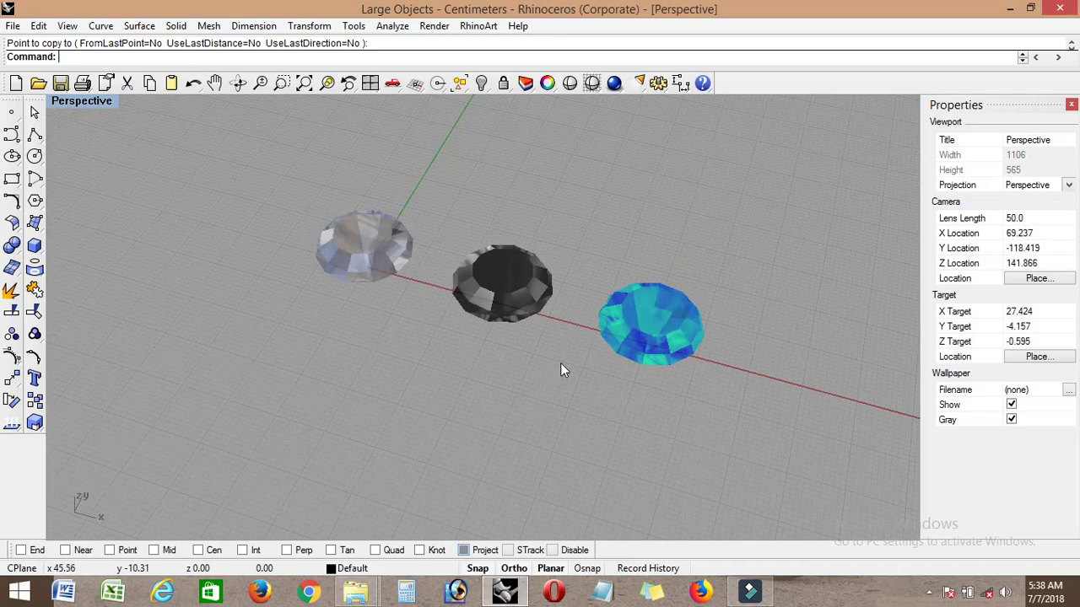
{"action": "mouse_move", "coordinate": [540, 410]}
{"action": "right_mouse_down"}
{"action": "mouse_move", "coordinate": [616, 306]}
{"action": "mouse_move", "coordinate": [537, 333]}
{"action": "mouse_move", "coordinate": [698, 370]}
{"action": "mouse_move", "coordinate": [634, 393]}
{"action": "right_mouse_up"}
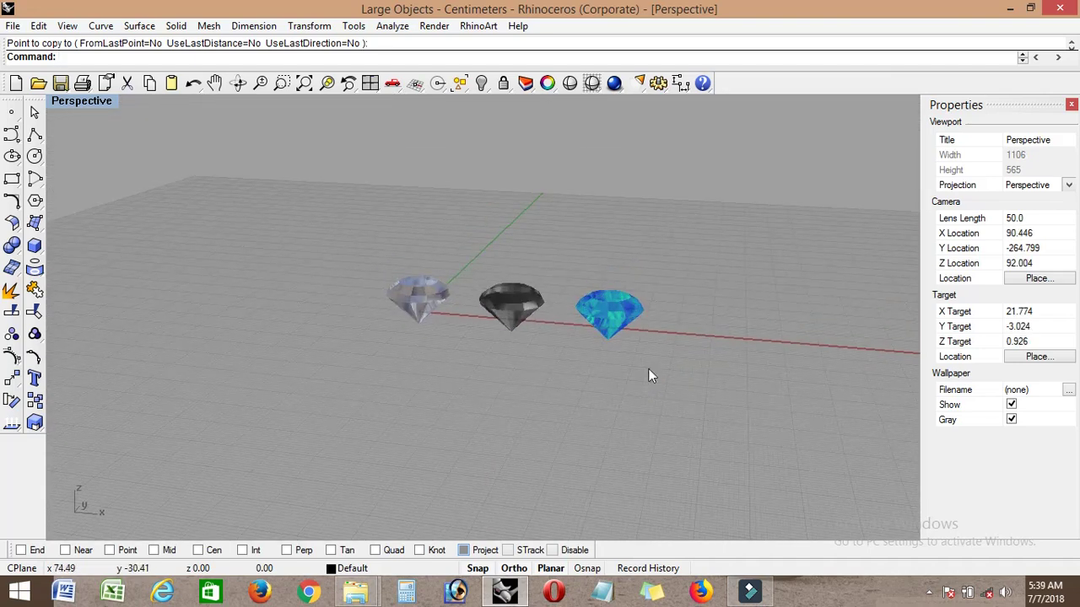